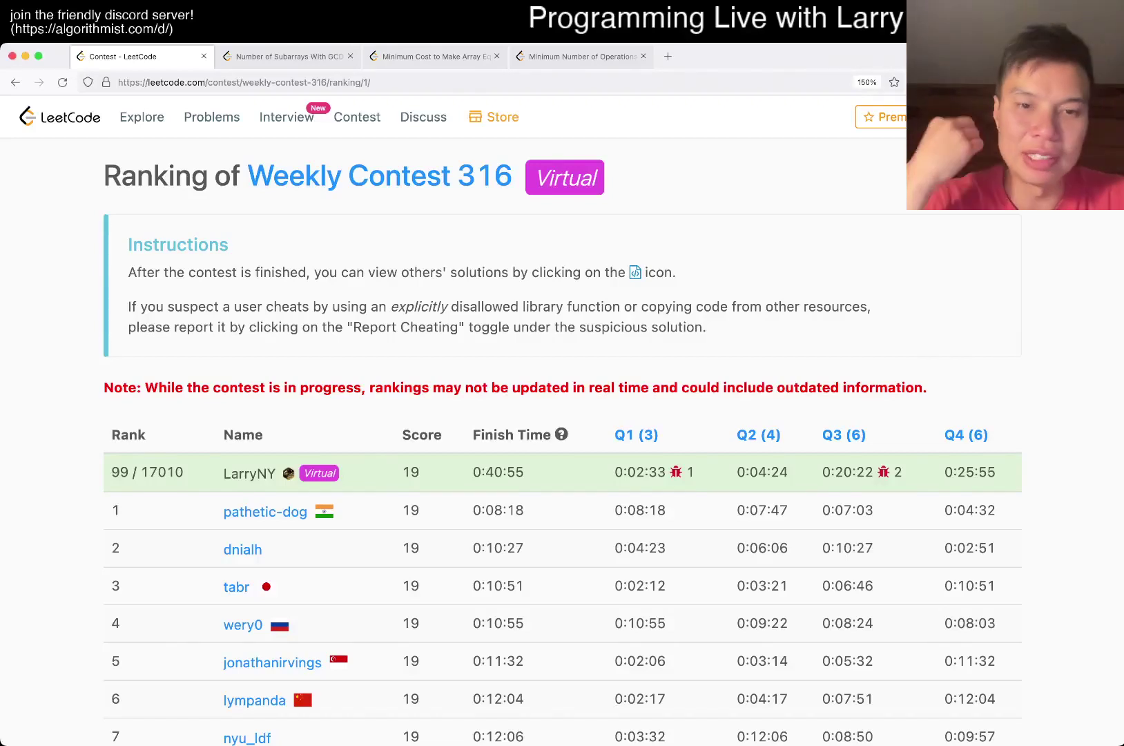
- Switch from the contest ranking tab to problem 2447, Number of Subarrays With GCD Equal to K
{"action": "key", "text": "ctrl+Tab"}
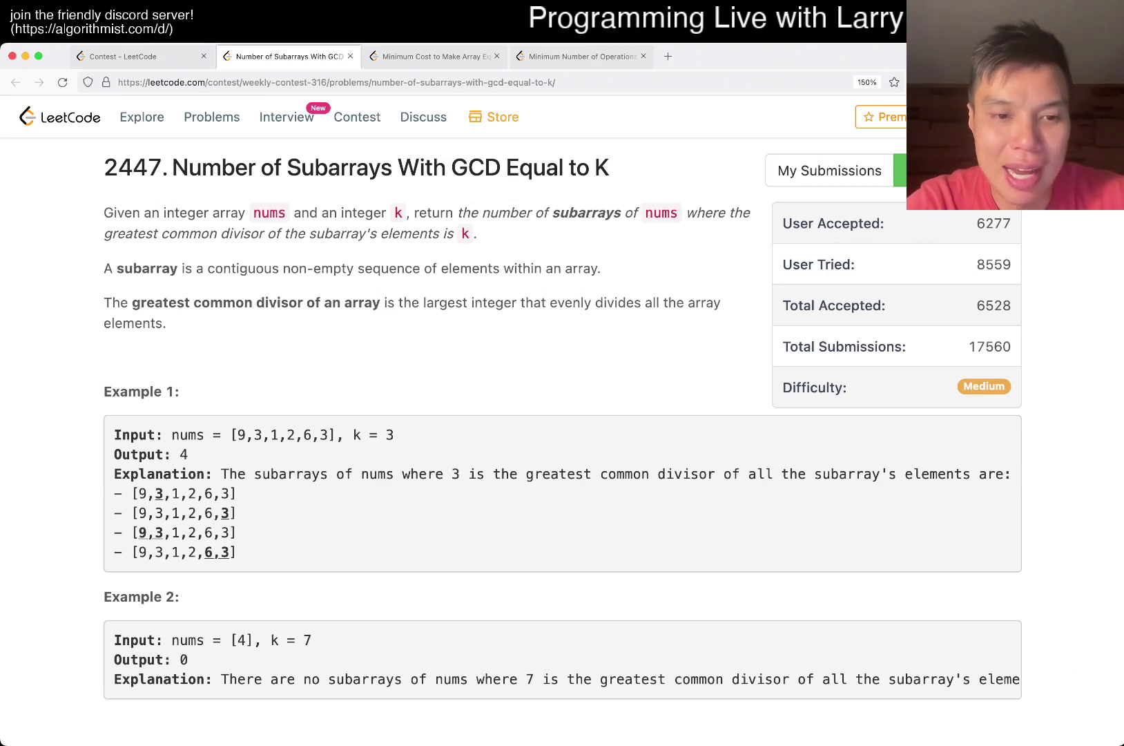
{"action": "scroll", "coordinate": [562, 422], "scroll_direction": "down", "scroll_amount": 5}
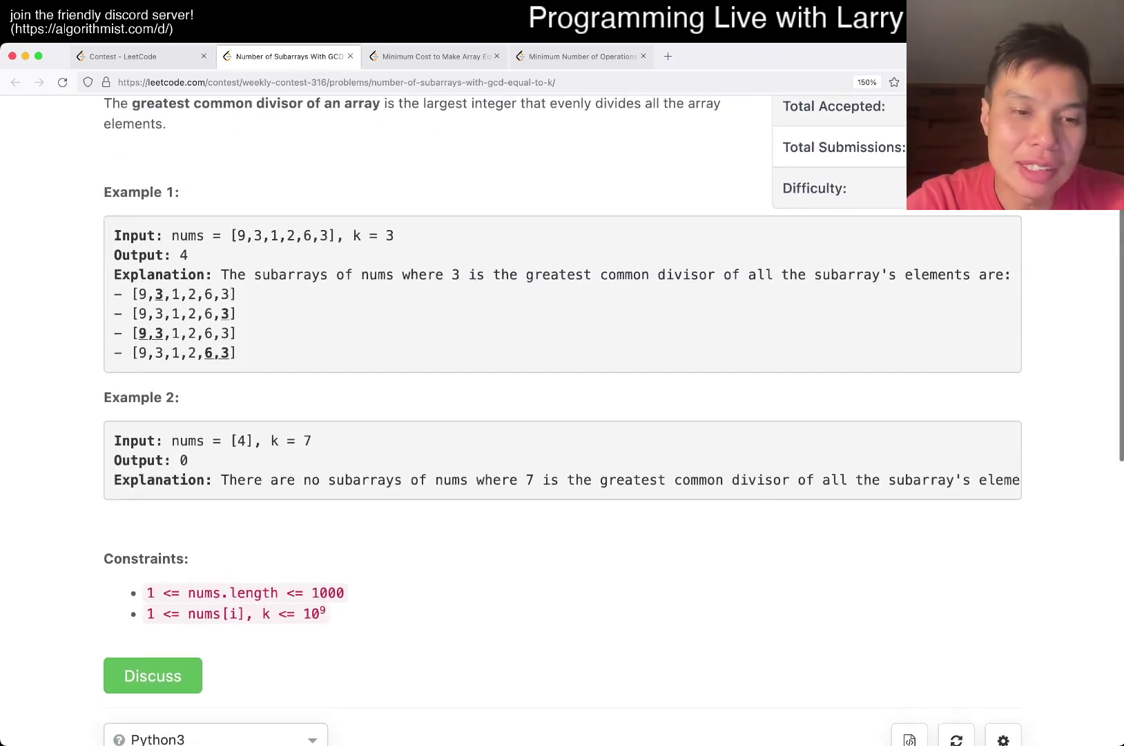
{"action": "mouse_move", "coordinate": [147, 593]}
{"action": "left_mouse_down"}
{"action": "mouse_move", "coordinate": [337, 593]}
{"action": "mouse_move", "coordinate": [146, 593]}
{"action": "left_mouse_up"}
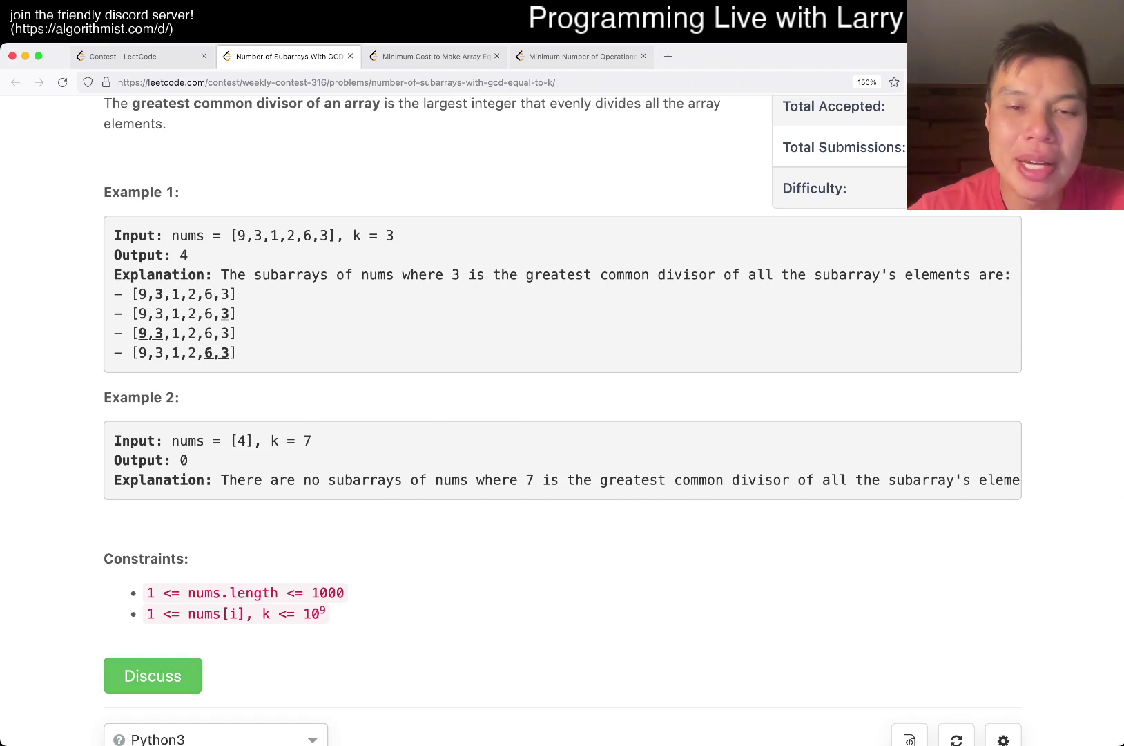
{"action": "double_click", "coordinate": [142, 294]}
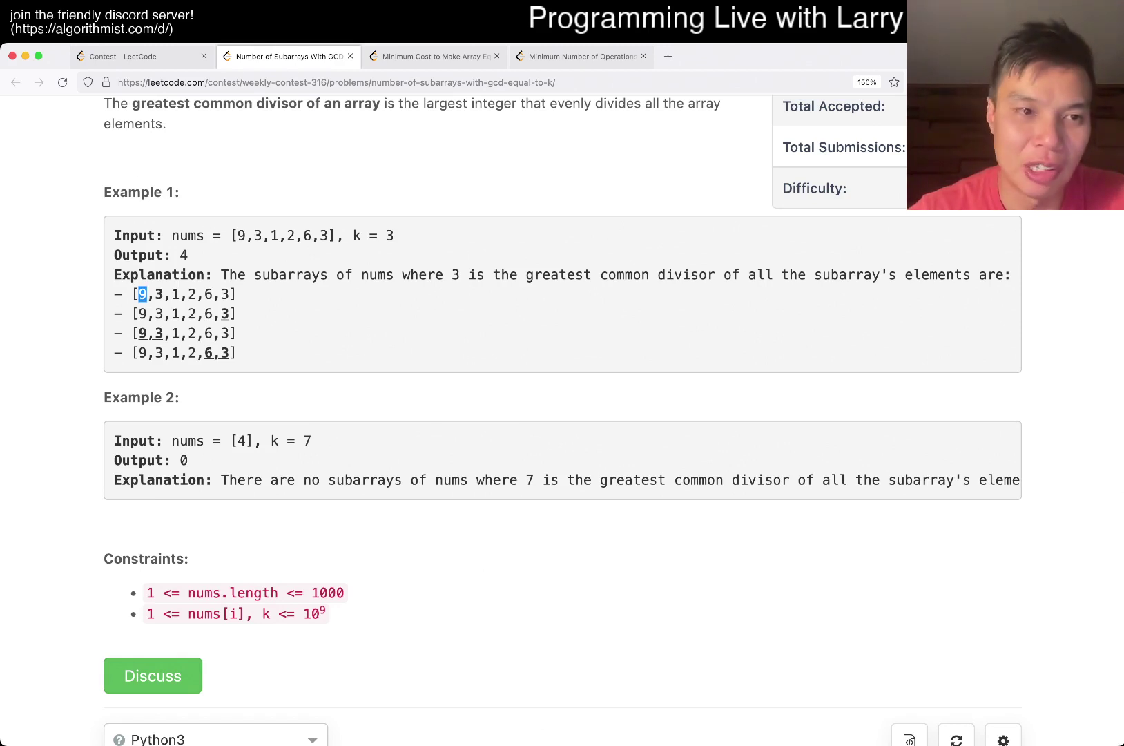
{"action": "double_click", "coordinate": [142, 295]}
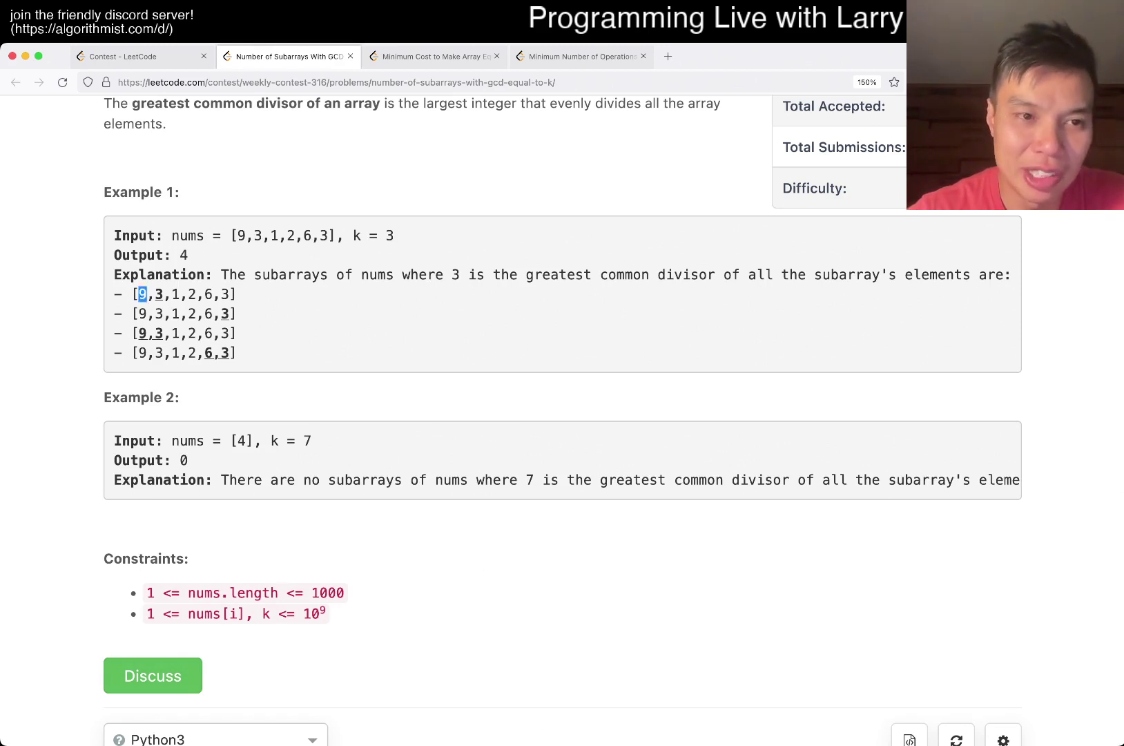
{"action": "left_click_drag", "start_coordinate": [148, 295], "coordinate": [213, 294]}
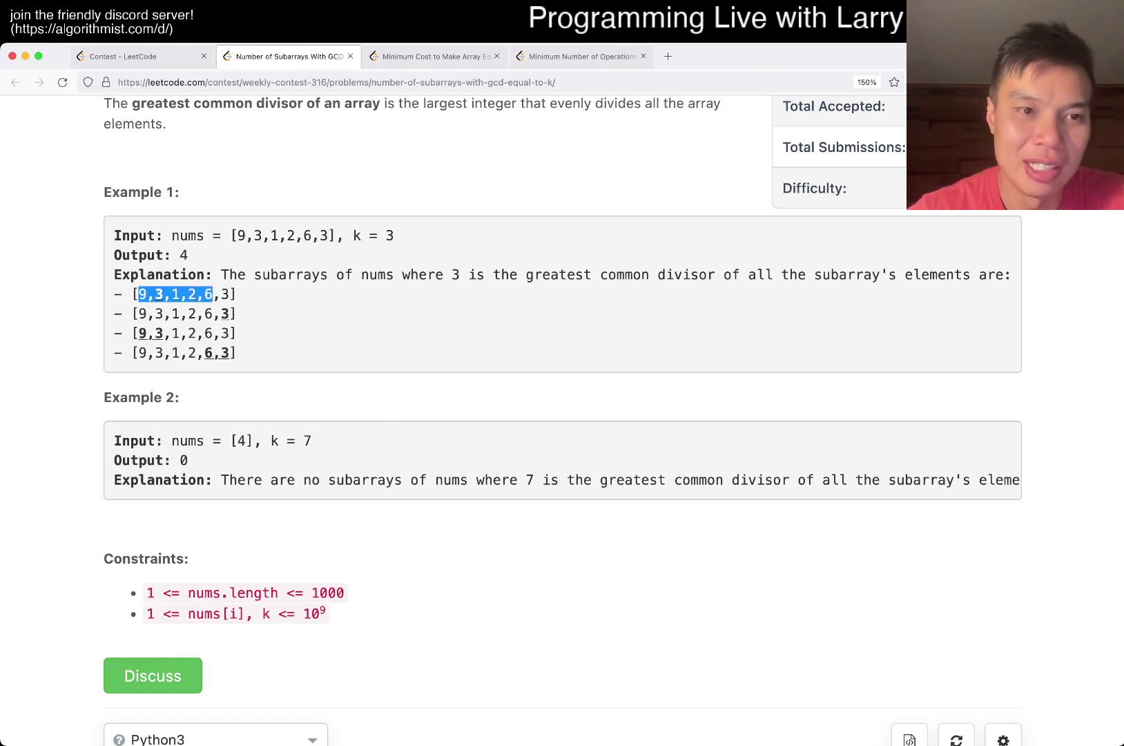
{"action": "left_click", "coordinate": [212, 294]}
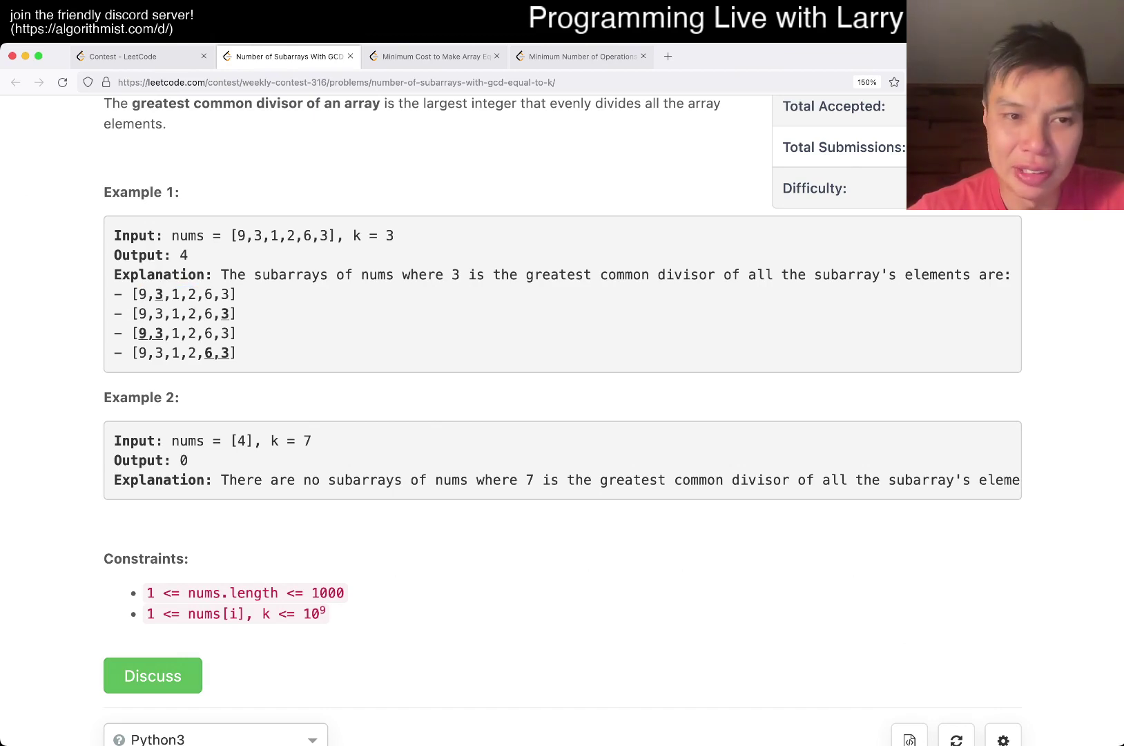
{"action": "left_click_drag", "start_coordinate": [132, 294], "coordinate": [237, 295]}
{"action": "left_click", "coordinate": [237, 294]}
{"action": "double_click", "coordinate": [159, 295]}
{"action": "left_click_drag", "start_coordinate": [159, 294], "coordinate": [230, 295]}
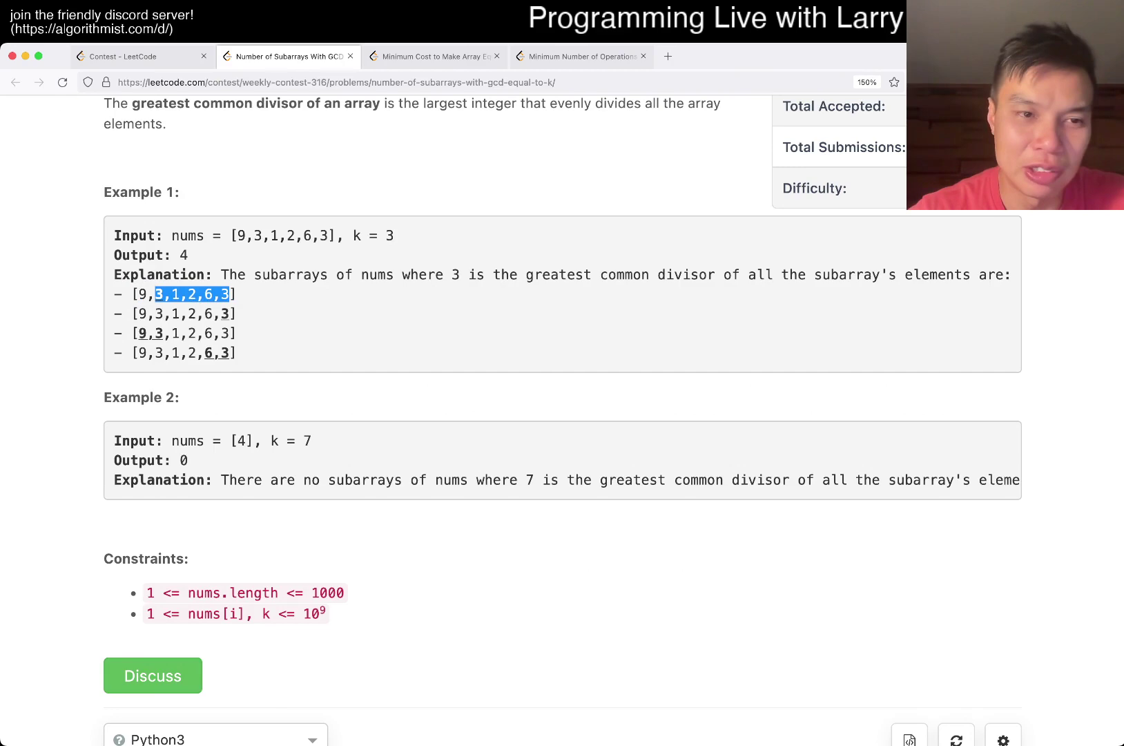
{"action": "double_click", "coordinate": [141, 294]}
{"action": "scroll", "coordinate": [141, 295], "scroll_direction": "down", "scroll_amount": 2}
{"action": "scroll", "coordinate": [141, 294], "scroll_direction": "down", "scroll_amount": 5}
{"action": "scroll", "coordinate": [141, 294], "scroll_direction": "down", "scroll_amount": 3}
- Highlight the count initialisation and the outer and inner loops of the nested-loop solution
{"action": "left_click", "coordinate": [271, 406]}
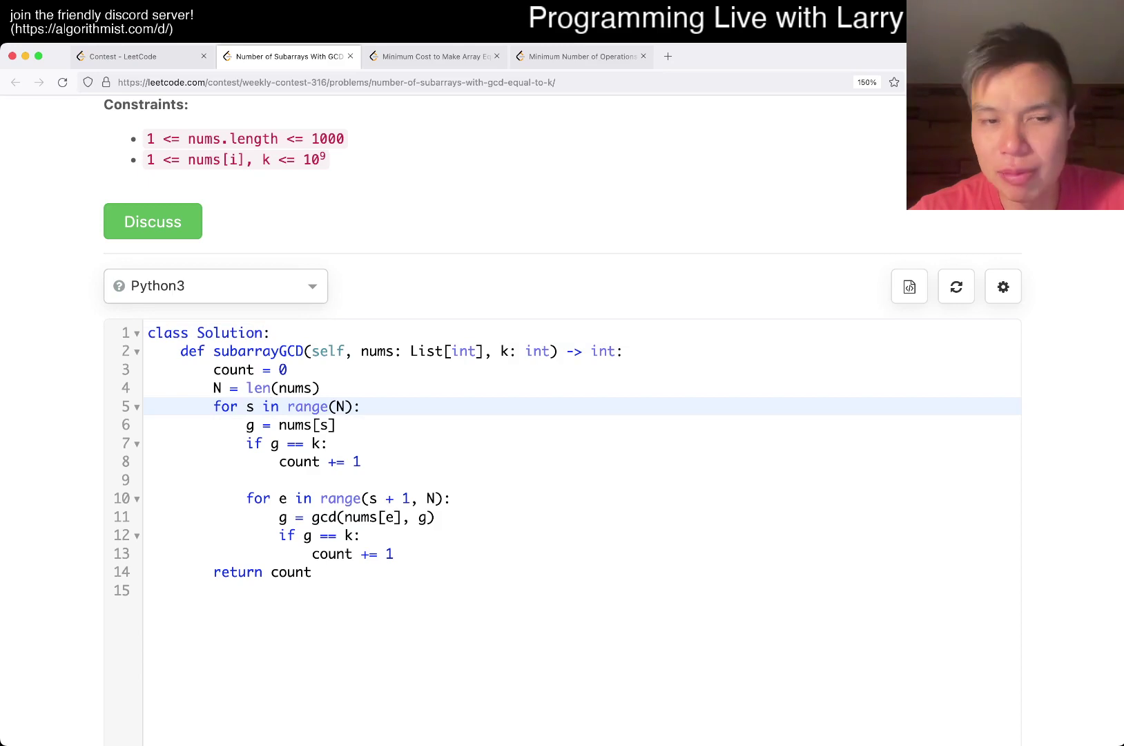
{"action": "left_click_drag", "start_coordinate": [272, 369], "coordinate": [213, 370]}
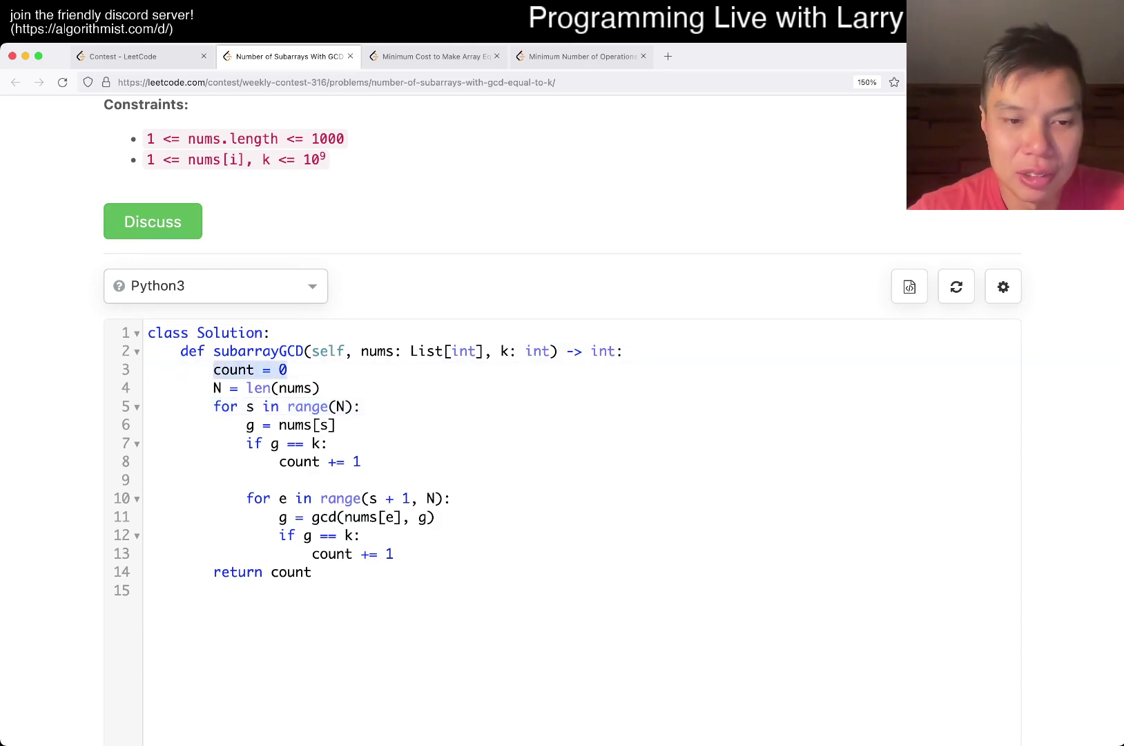
{"action": "double_click", "coordinate": [291, 571]}
{"action": "left_click_drag", "start_coordinate": [213, 406], "coordinate": [361, 406]}
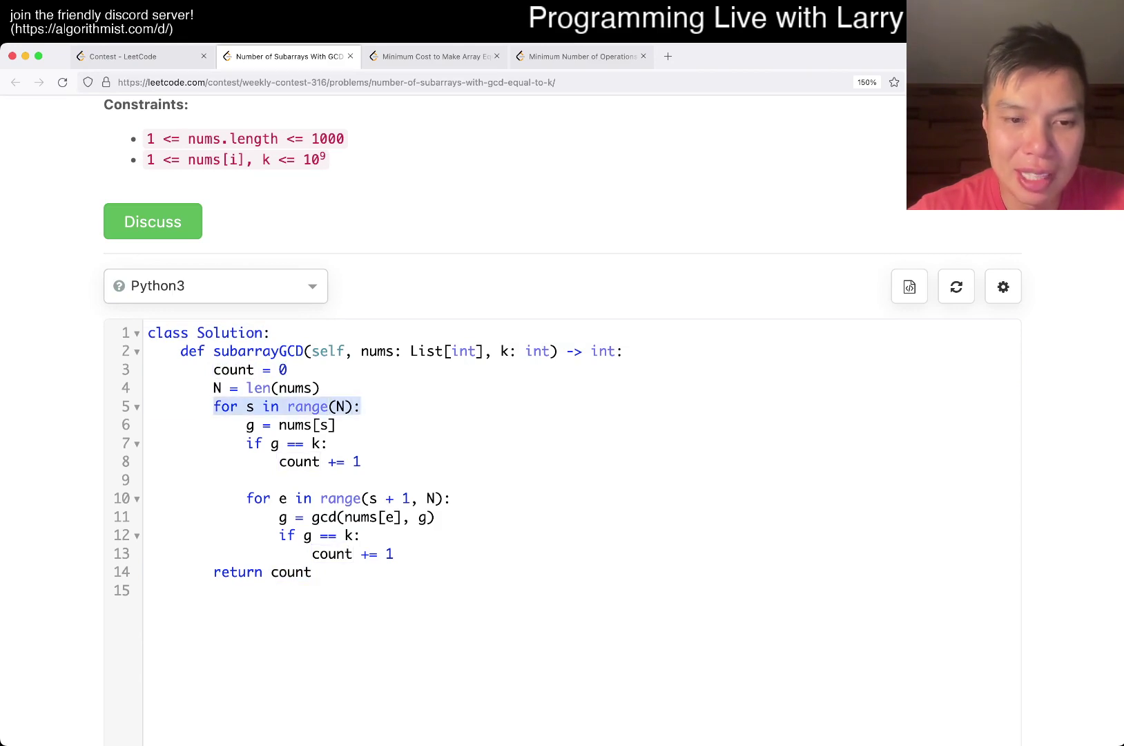
{"action": "left_click_drag", "start_coordinate": [238, 498], "coordinate": [451, 498]}
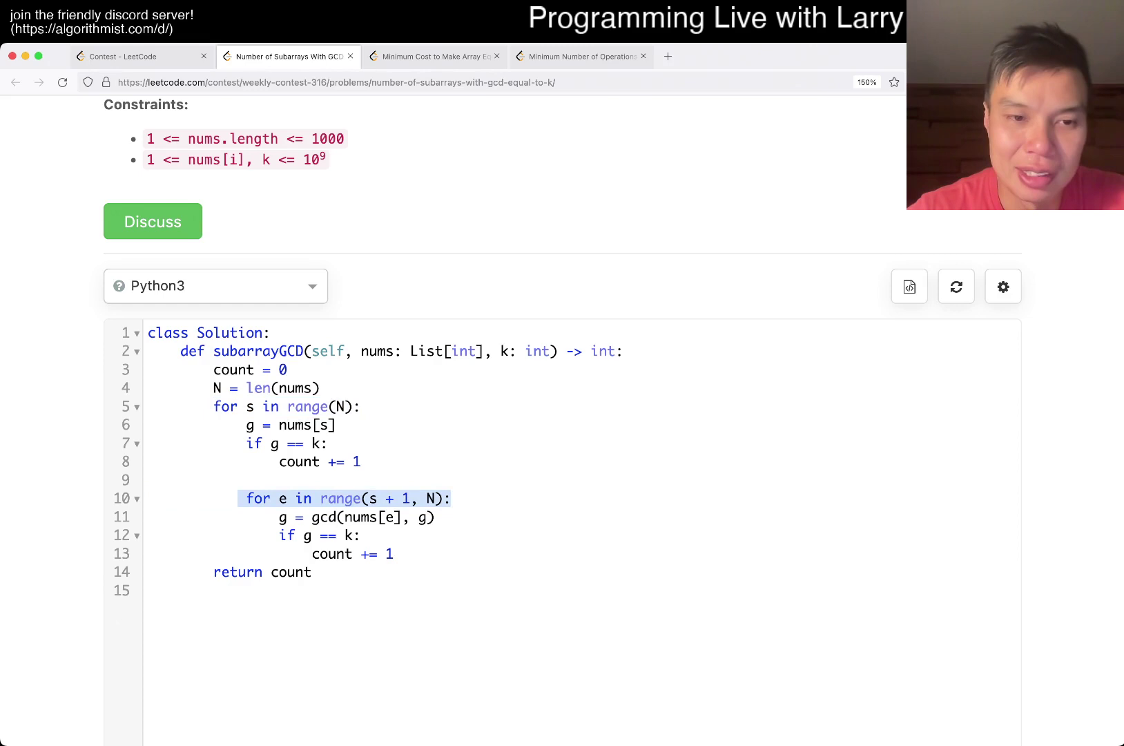
- Highlight the GCD checks on lines 7 and 12, then bring up the Two Events Have Conflict window
{"action": "left_click", "coordinate": [245, 426]}
{"action": "key", "text": "Up"}
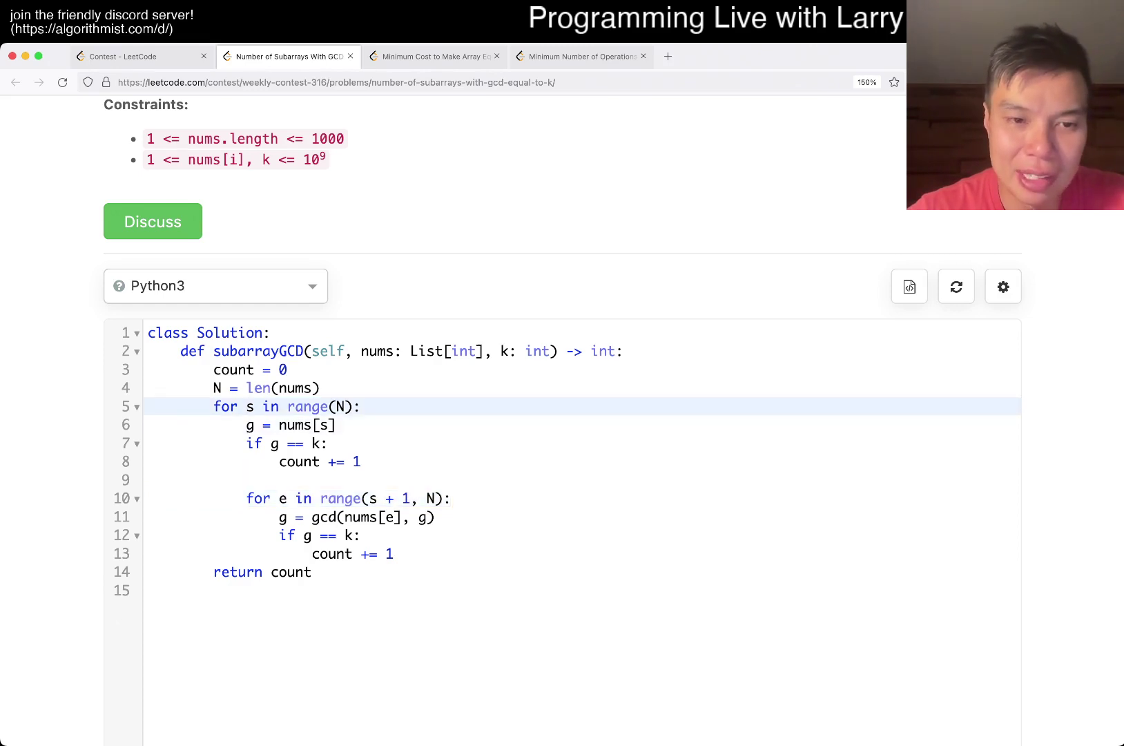
{"action": "mouse_move", "coordinate": [246, 444]}
{"action": "left_mouse_down"}
{"action": "mouse_move", "coordinate": [328, 444]}
{"action": "mouse_move", "coordinate": [150, 479]}
{"action": "mouse_move", "coordinate": [328, 444]}
{"action": "left_mouse_up"}
{"action": "left_click", "coordinate": [247, 480]}
{"action": "mouse_move", "coordinate": [271, 535]}
{"action": "left_mouse_down"}
{"action": "mouse_move", "coordinate": [360, 536]}
{"action": "mouse_move", "coordinate": [395, 554]}
{"action": "left_mouse_up"}
{"action": "left_click", "coordinate": [394, 554]}
{"action": "scroll", "coordinate": [394, 554], "scroll_direction": "up", "scroll_amount": 1}
{"action": "scroll", "coordinate": [562, 421], "scroll_direction": "up", "scroll_amount": 3}
{"action": "scroll", "coordinate": [563, 421], "scroll_direction": "down", "scroll_amount": 1}
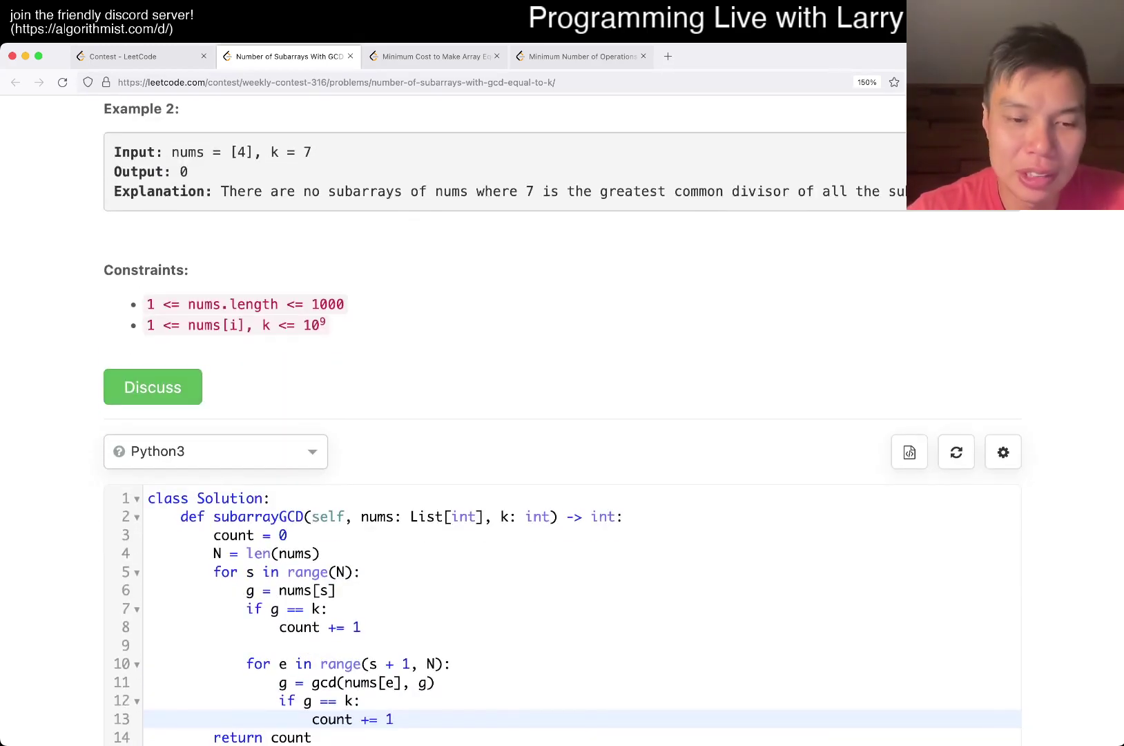
{"action": "scroll", "coordinate": [563, 422], "scroll_direction": "down", "scroll_amount": 1}
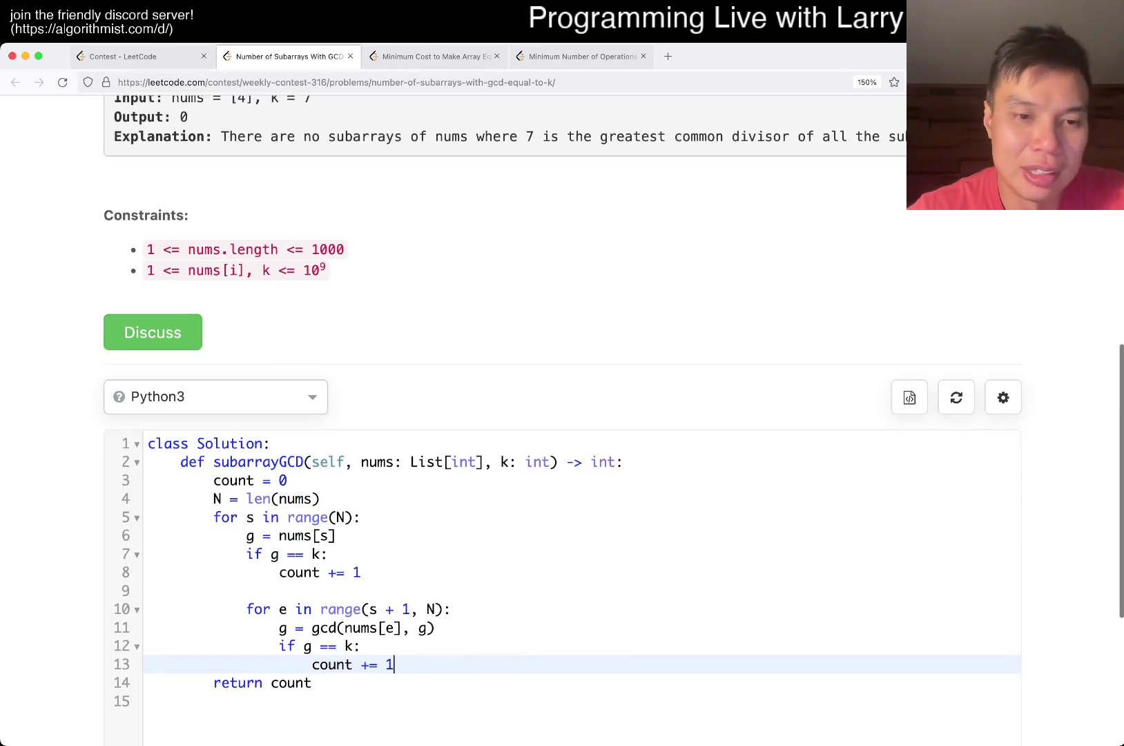
{"action": "scroll", "coordinate": [562, 422], "scroll_direction": "down", "scroll_amount": 1}
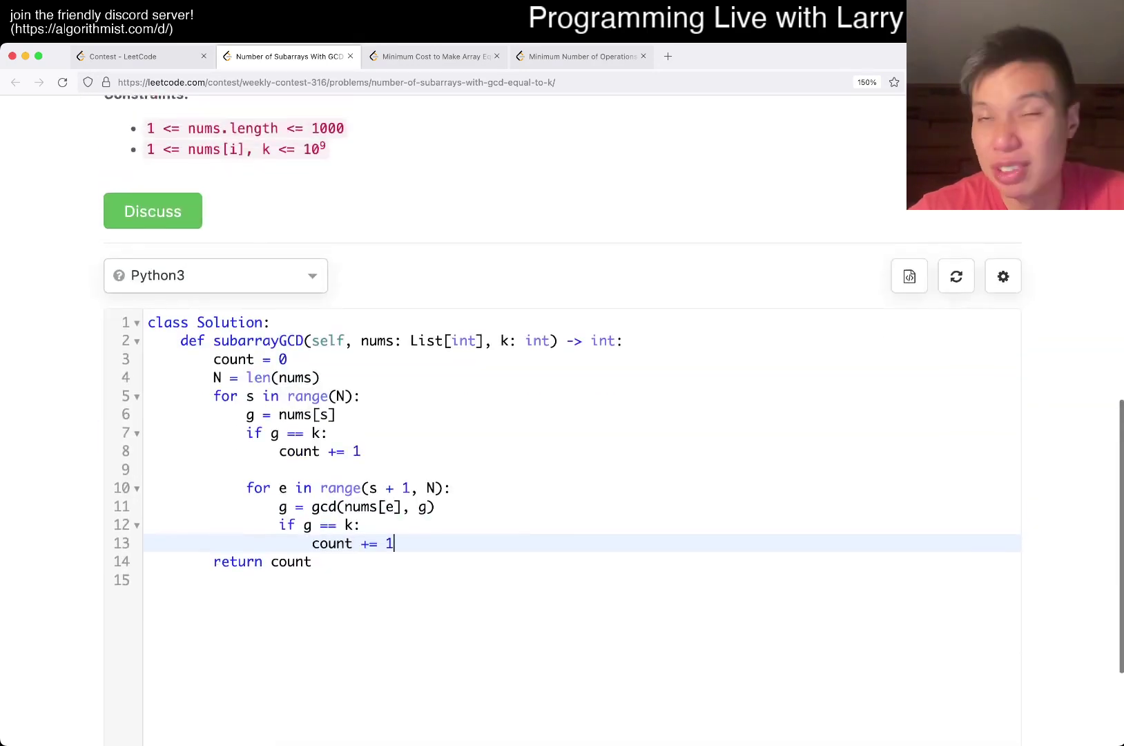
{"action": "scroll", "coordinate": [562, 422], "scroll_direction": "up", "scroll_amount": 1}
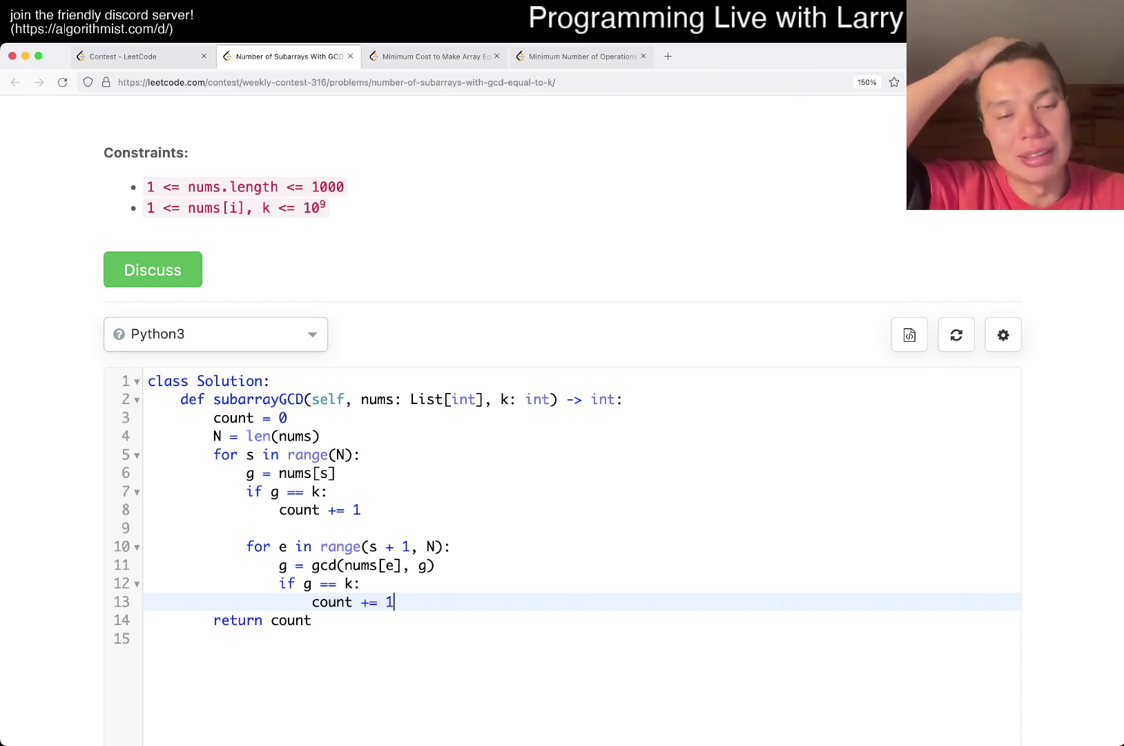
{"action": "key", "text": "super+Tab"}
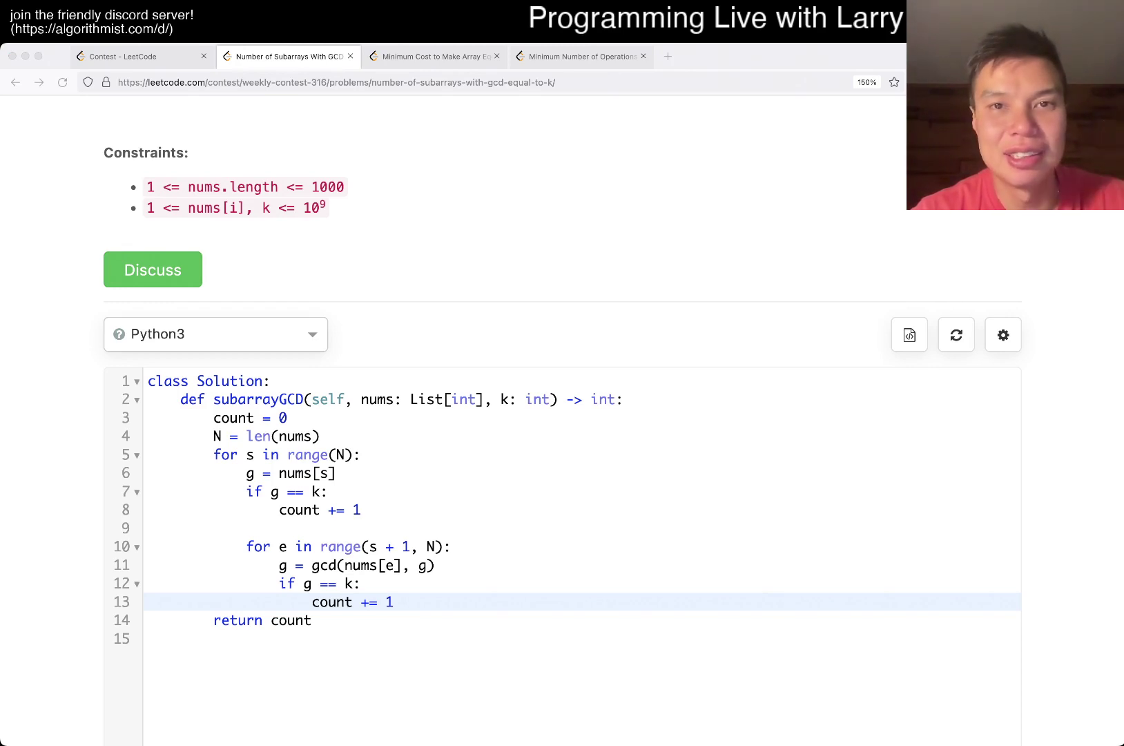
{"action": "key", "text": "super+Tab"}
{"action": "scroll", "coordinate": [562, 422], "scroll_direction": "up", "scroll_amount": 5}
{"action": "scroll", "coordinate": [562, 421], "scroll_direction": "up", "scroll_amount": 3}
{"action": "scroll", "coordinate": [562, 422], "scroll_direction": "up", "scroll_amount": 1}
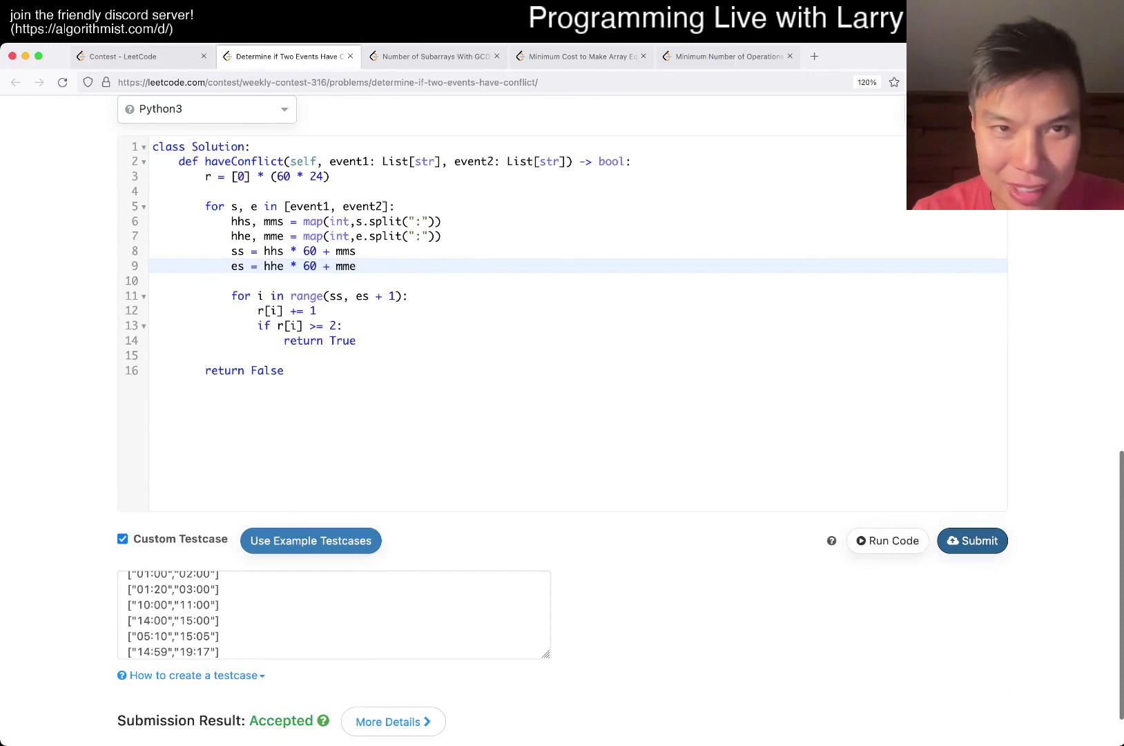
{"action": "key", "text": "super+w"}
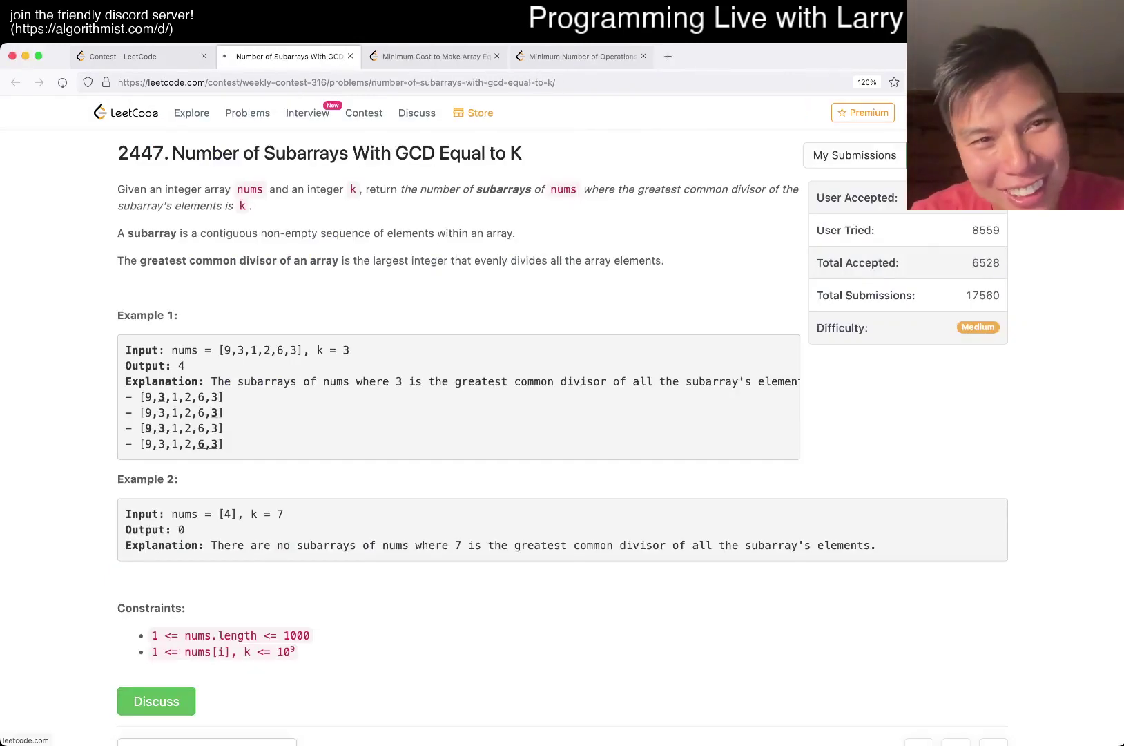
{"action": "scroll", "coordinate": [562, 400], "scroll_direction": "down", "scroll_amount": 1}
{"action": "scroll", "coordinate": [562, 399], "scroll_direction": "up", "scroll_amount": 1}
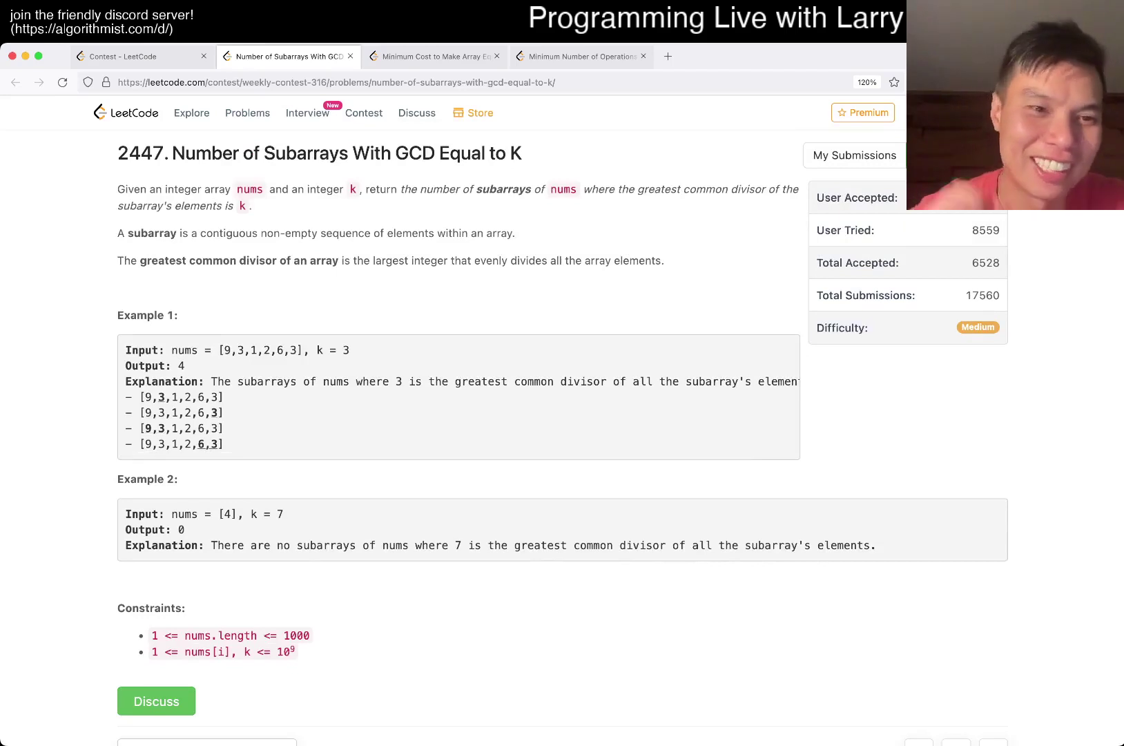
{"action": "key", "text": "ctrl+shift+Tab"}
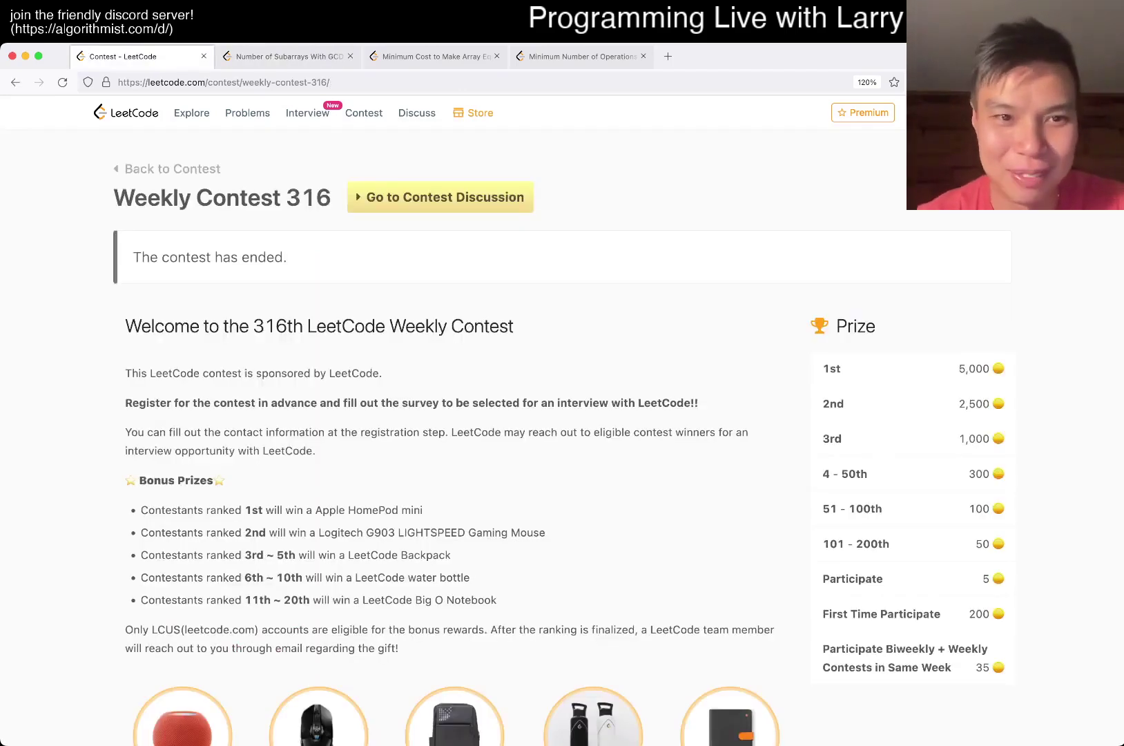
{"action": "key", "text": "ctrl+Tab"}
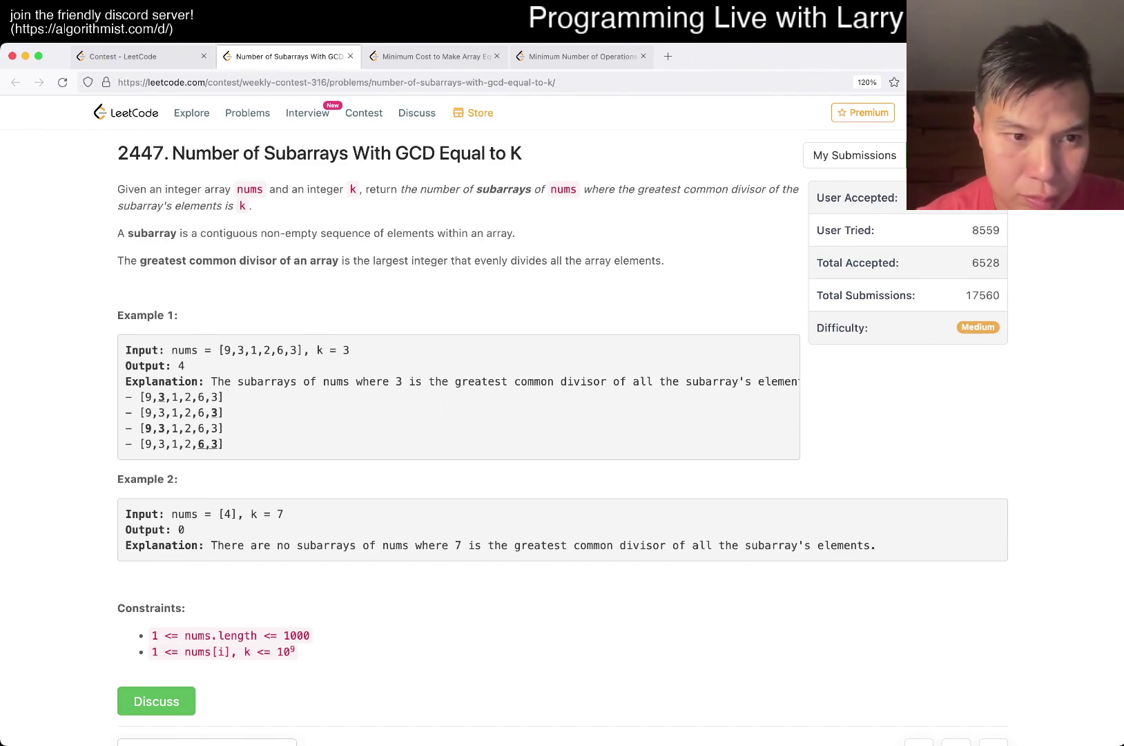
{"action": "scroll", "coordinate": [563, 395], "scroll_direction": "down", "scroll_amount": 5}
{"action": "scroll", "coordinate": [562, 396], "scroll_direction": "up", "scroll_amount": 1}
- Write N = len(nums) and the outer loop for s in range(N), separated by a blank line
{"action": "triple_click", "coordinate": [228, 489]}
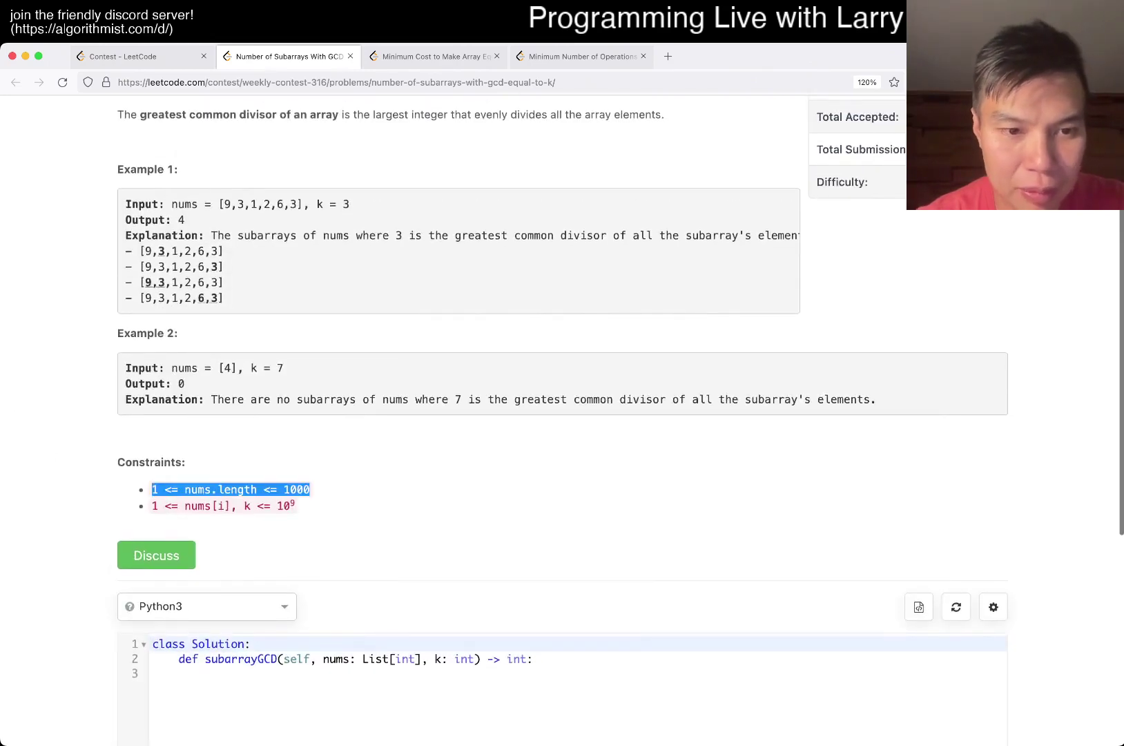
{"action": "left_click", "coordinate": [229, 490]}
{"action": "scroll", "coordinate": [563, 395], "scroll_direction": "down", "scroll_amount": 2}
{"action": "key", "text": "Down"}
{"action": "key", "text": "Down"}
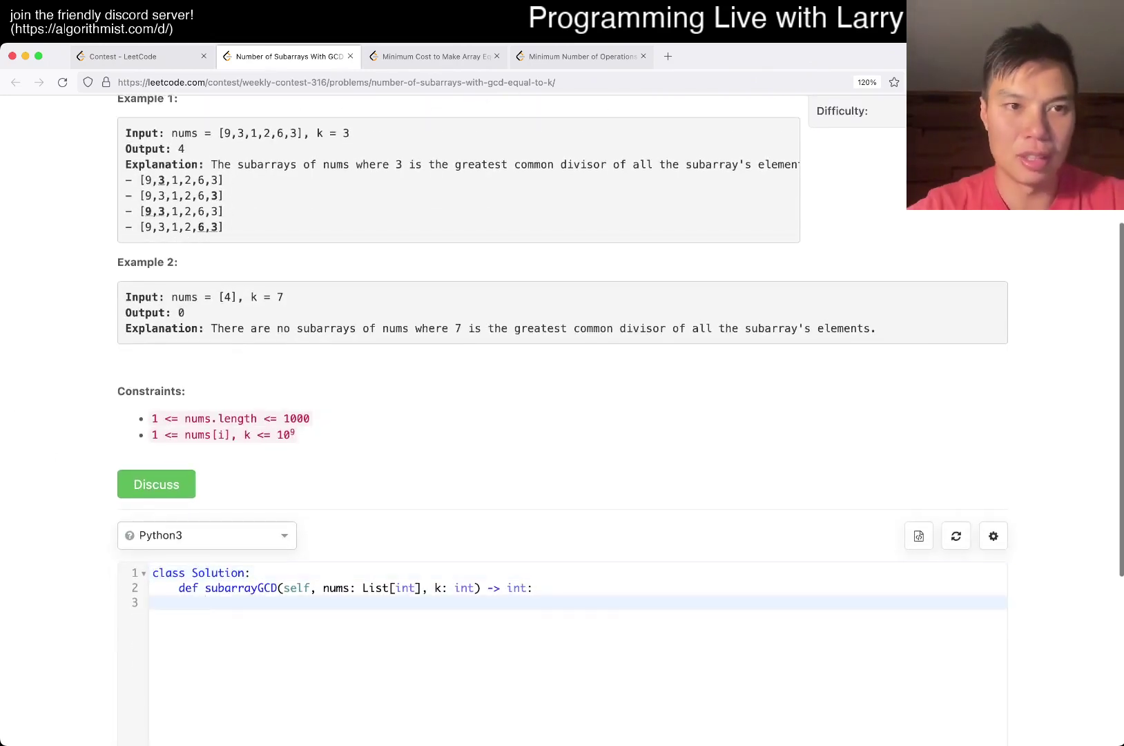
{"action": "type", "text": "for "}
{"action": "type", "text": "s ="}
{"action": "key", "text": "Home"}
{"action": "key", "text": "Return"}
{"action": "key", "text": "Up"}
{"action": "type", "text": "N = len(nums)"}
{"action": "key", "text": "Down"}
{"action": "key", "text": "BackSpace"}
{"action": "key", "text": "BackSpace"}
{"action": "type", "text": "in range("}
{"action": "scroll", "coordinate": [562, 351], "scroll_direction": "down", "scroll_amount": 1}
{"action": "scroll", "coordinate": [562, 351], "scroll_direction": "down", "scroll_amount": 1}
{"action": "type", "text": "N):"}
- Add the inner loop for e in range(s + 1, N) with a blank line above it
{"action": "key", "text": "Return"}
{"action": "type", "text": "for e in range(s, "}
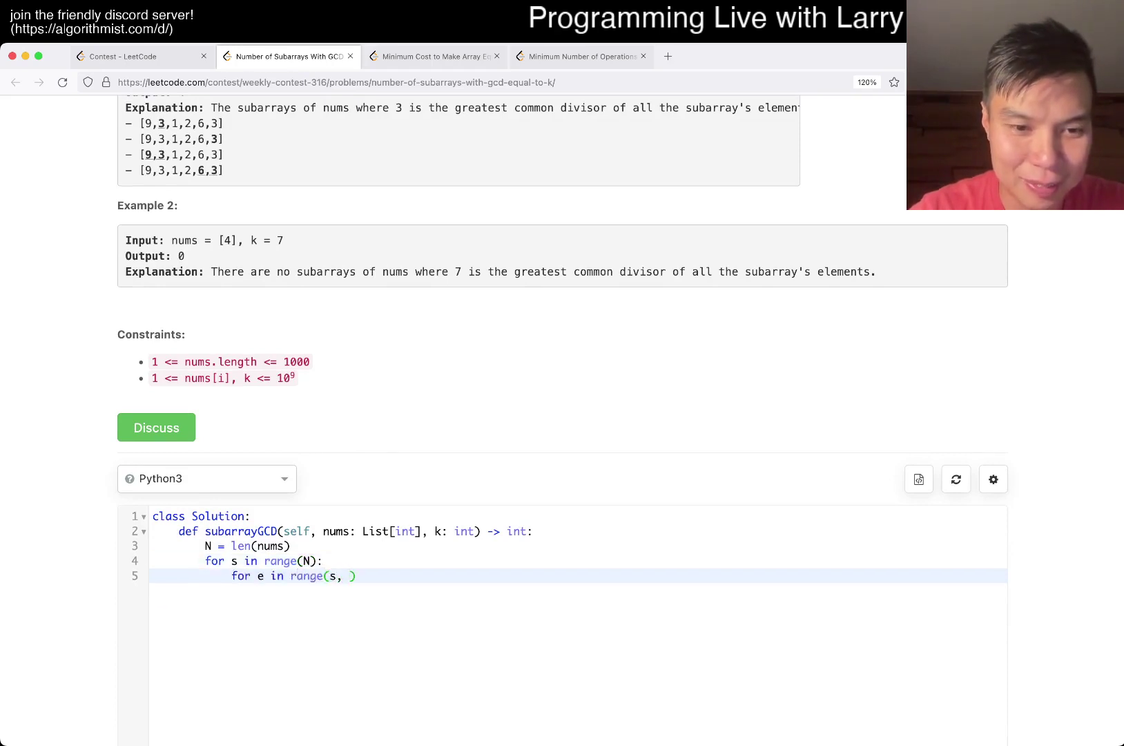
{"action": "type", "text": "N"}
{"action": "key", "text": "Up"}
{"action": "key", "text": "Return"}
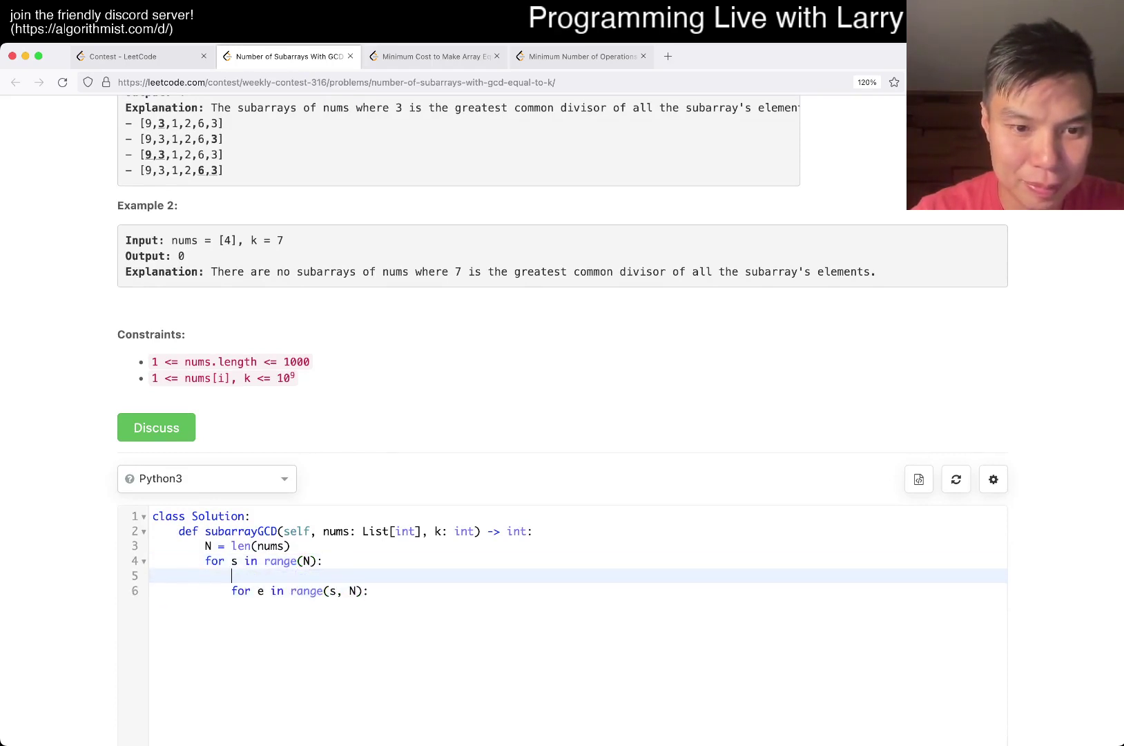
{"action": "key", "text": "Down"}
{"action": "key", "text": "End"}
{"action": "key", "text": "Left"}
{"action": "key", "text": "Left"}
{"action": "key", "text": "Left"}
{"action": "type", "text": "+ 1"}
{"action": "key", "text": "Up"}
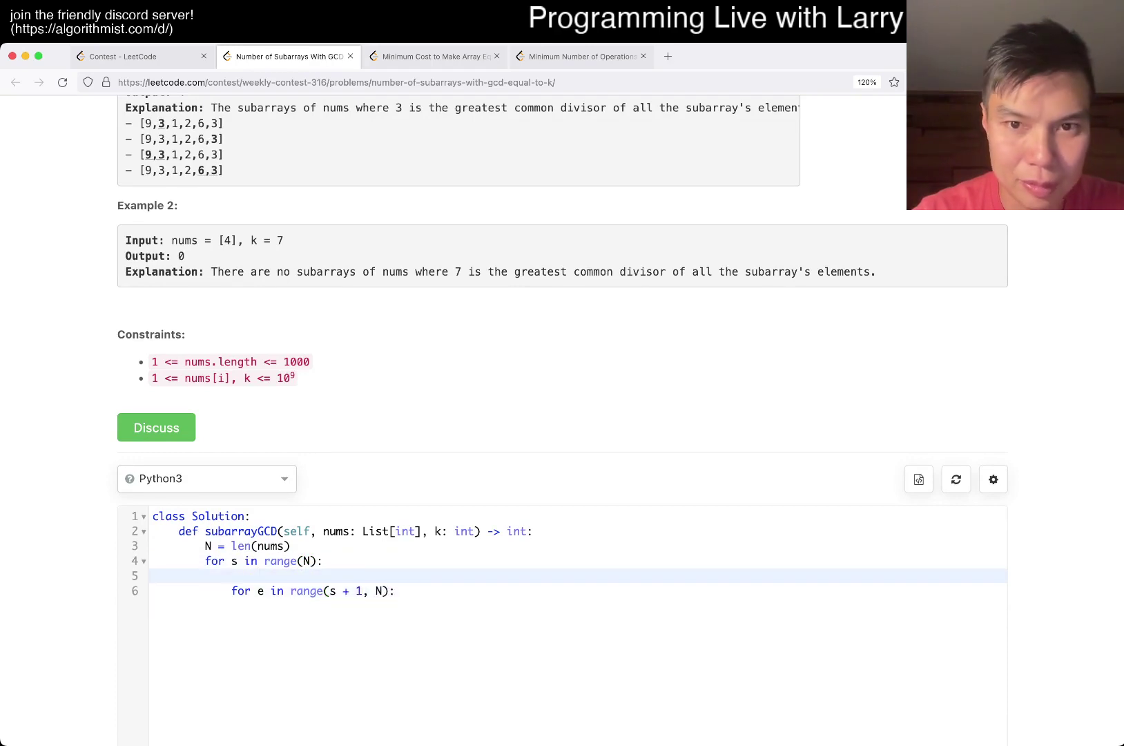
{"action": "scroll", "coordinate": [562, 395], "scroll_direction": "up", "scroll_amount": 3}
{"action": "scroll", "coordinate": [563, 395], "scroll_direction": "up", "scroll_amount": 3}
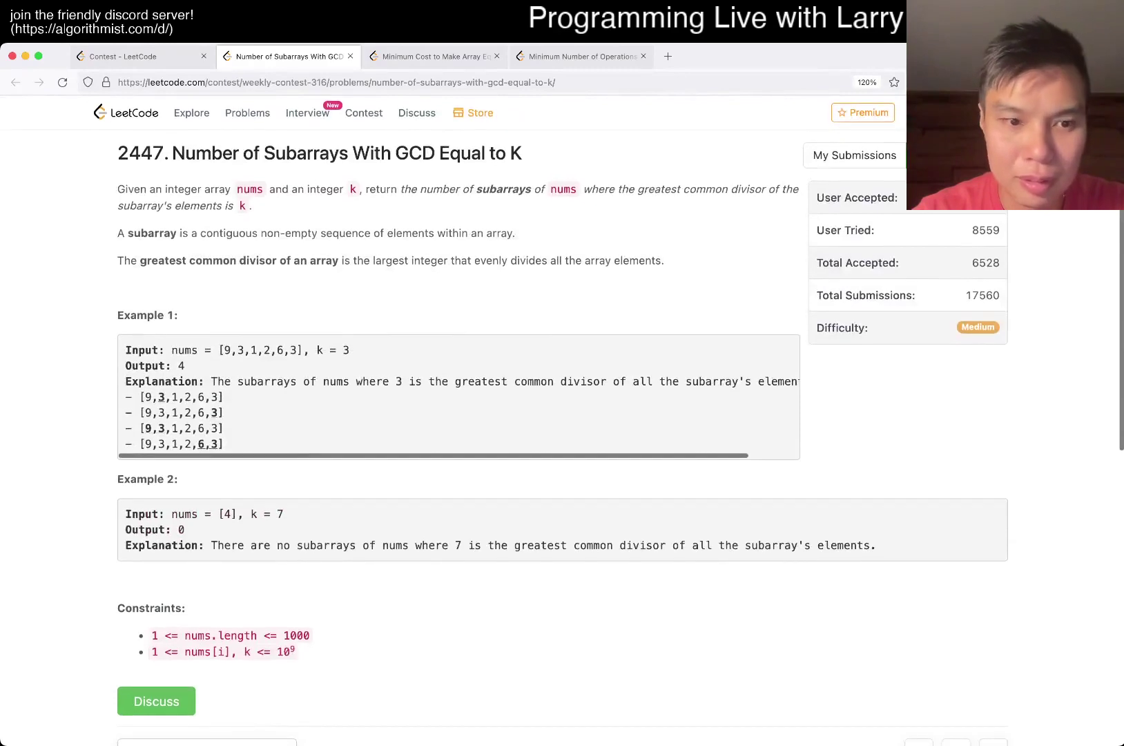
{"action": "scroll", "coordinate": [562, 395], "scroll_direction": "down", "scroll_amount": 5}
{"action": "type", "text": "gcd = "}
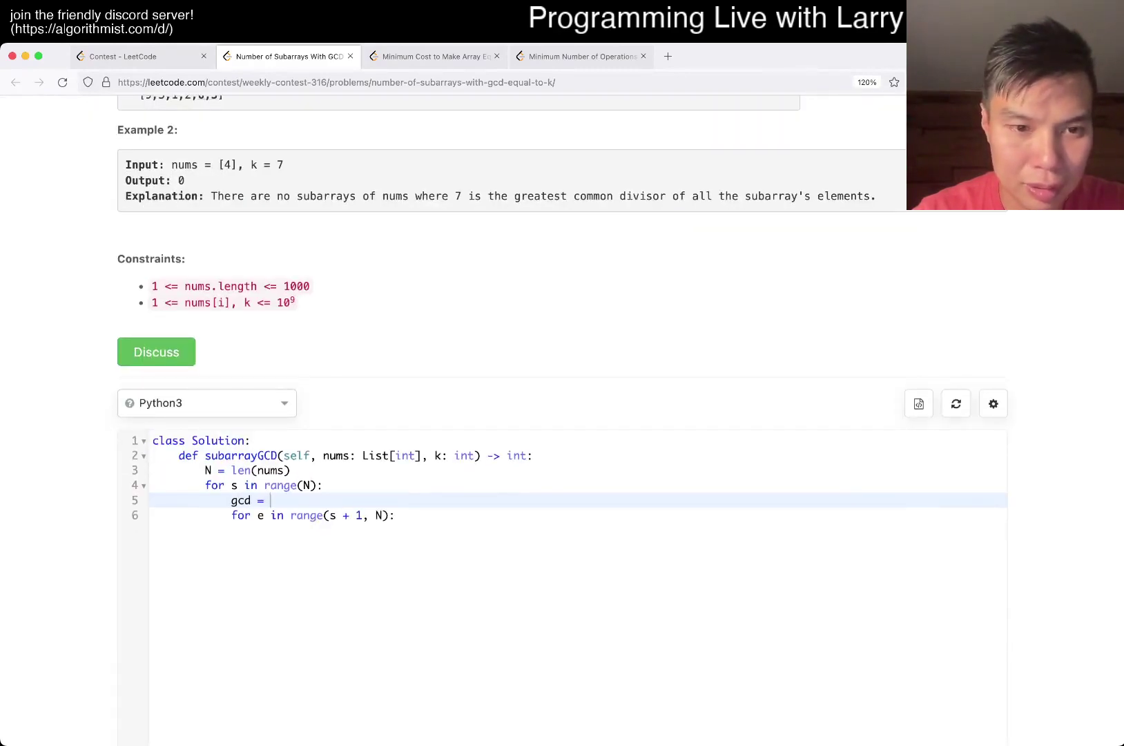
{"action": "type", "text": "nums[s]"}
- Initialise the running GCD from nums[s] below the outer loop header
{"action": "key", "text": "Down"}
{"action": "key", "text": "Up"}
{"action": "key", "text": "Return"}
{"action": "key", "text": "Down"}
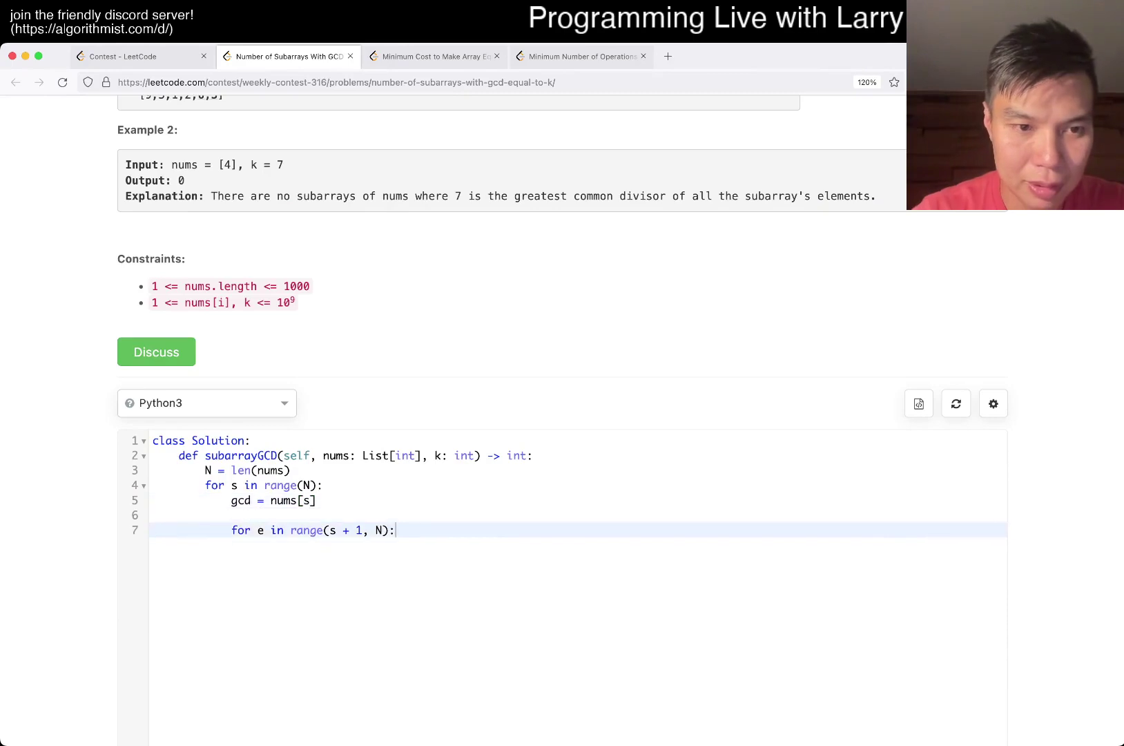
{"action": "key", "text": "End"}
{"action": "key", "text": "Return"}
{"action": "type", "text": "gcd"}
{"action": "key", "text": "BackSpace"}
{"action": "key", "text": "BackSpace"}
{"action": "key", "text": "BackSpace"}
{"action": "key", "text": "Up"}
{"action": "key", "text": "Up"}
{"action": "key", "text": "Up"}
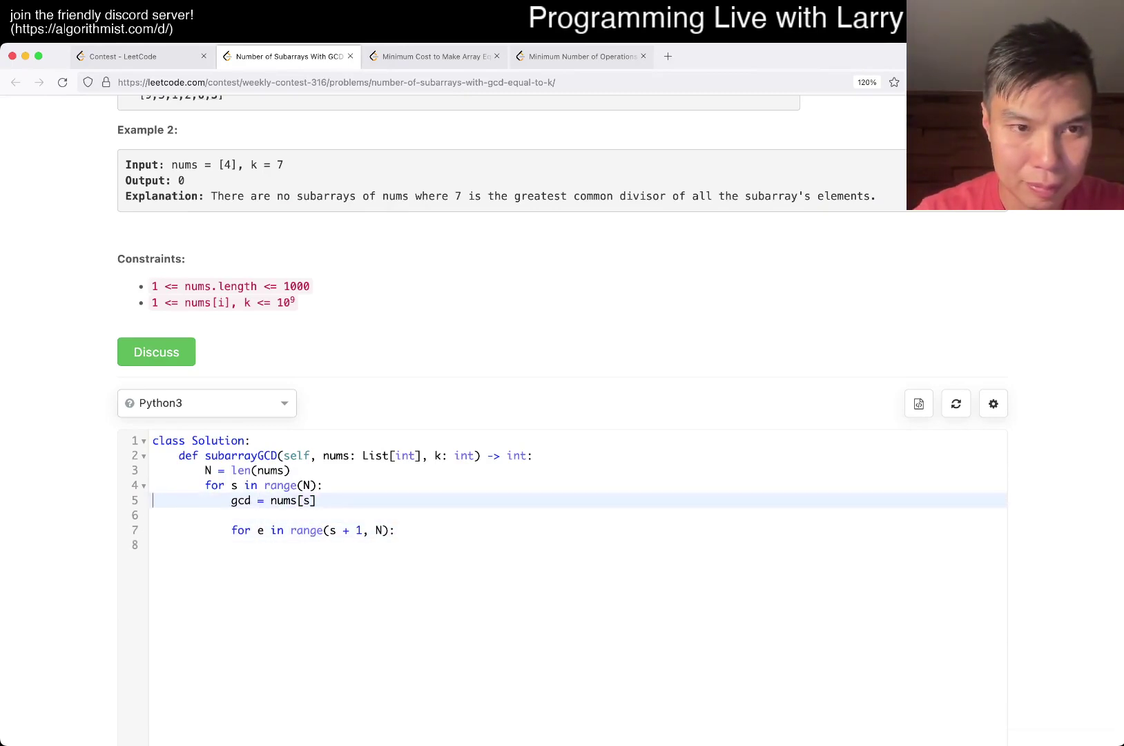
- Add count = 0 on a new line above N = len(nums)
{"action": "key", "text": "Down"}
{"action": "key", "text": "Down"}
{"action": "key", "text": "Down"}
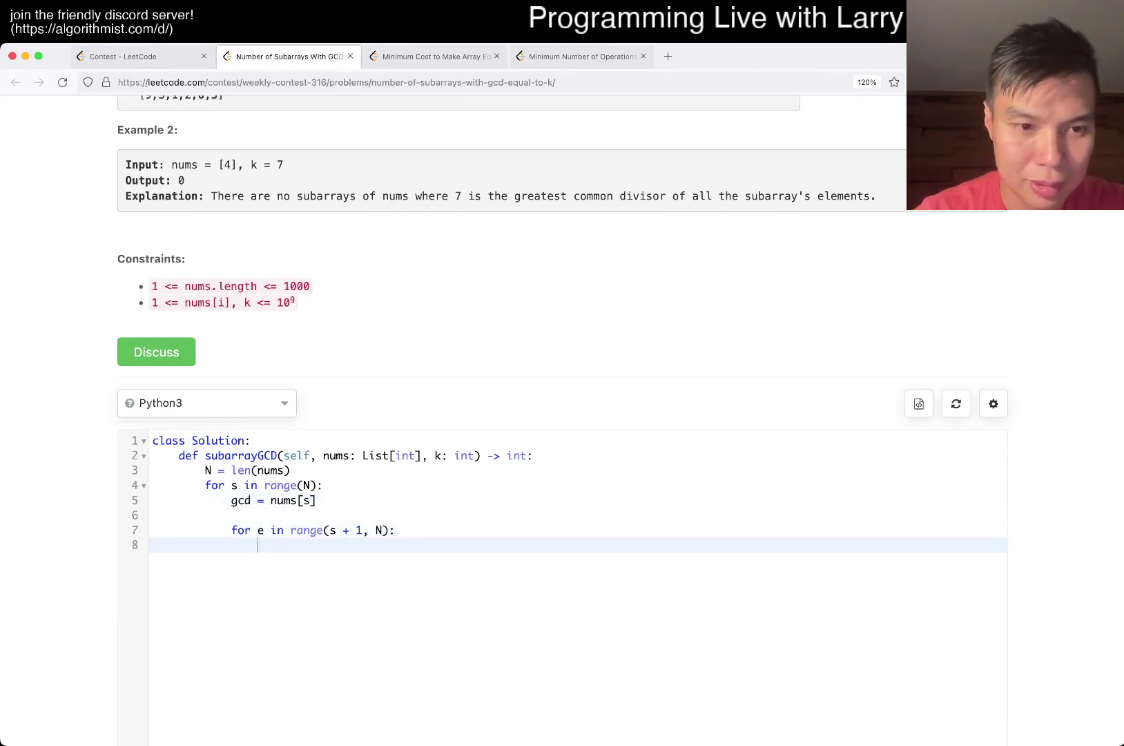
{"action": "key", "text": "Up"}
{"action": "key", "text": "Up"}
{"action": "key", "text": "Up"}
{"action": "key", "text": "Home"}
{"action": "key", "text": "Return"}
{"action": "key", "text": "Up"}
{"action": "type", "text": "coubt "}
{"action": "type", "text": "nt = 0"}
- Add an if check that increments count when the initial GCD equals k
{"action": "key", "text": "Down"}
{"action": "key", "text": "Down"}
{"action": "key", "text": "Down"}
{"action": "key", "text": "Down"}
{"action": "key", "text": "Return"}
{"action": "key", "text": "Up"}
{"action": "type", "text": "cd == k:"}
{"action": "key", "text": "Return"}
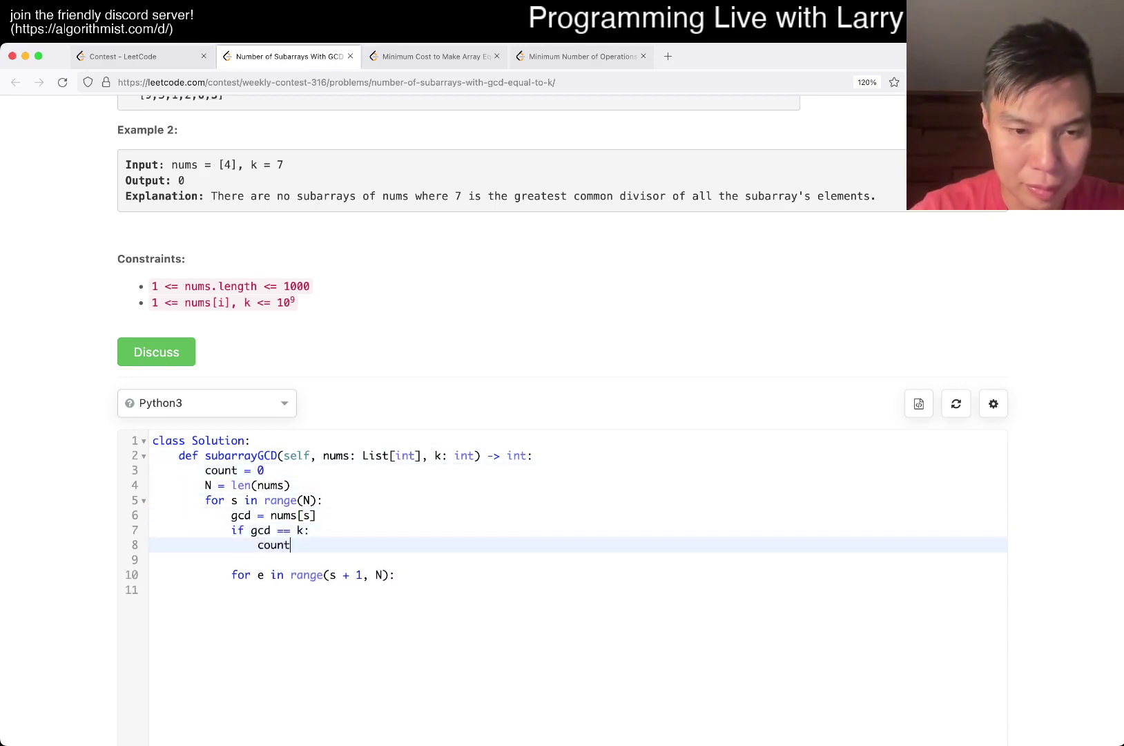
{"action": "type", "text": "+= 1"}
{"action": "key", "text": "Down"}
{"action": "key", "text": "Down"}
{"action": "key", "text": "End"}
{"action": "key", "text": "Return"}
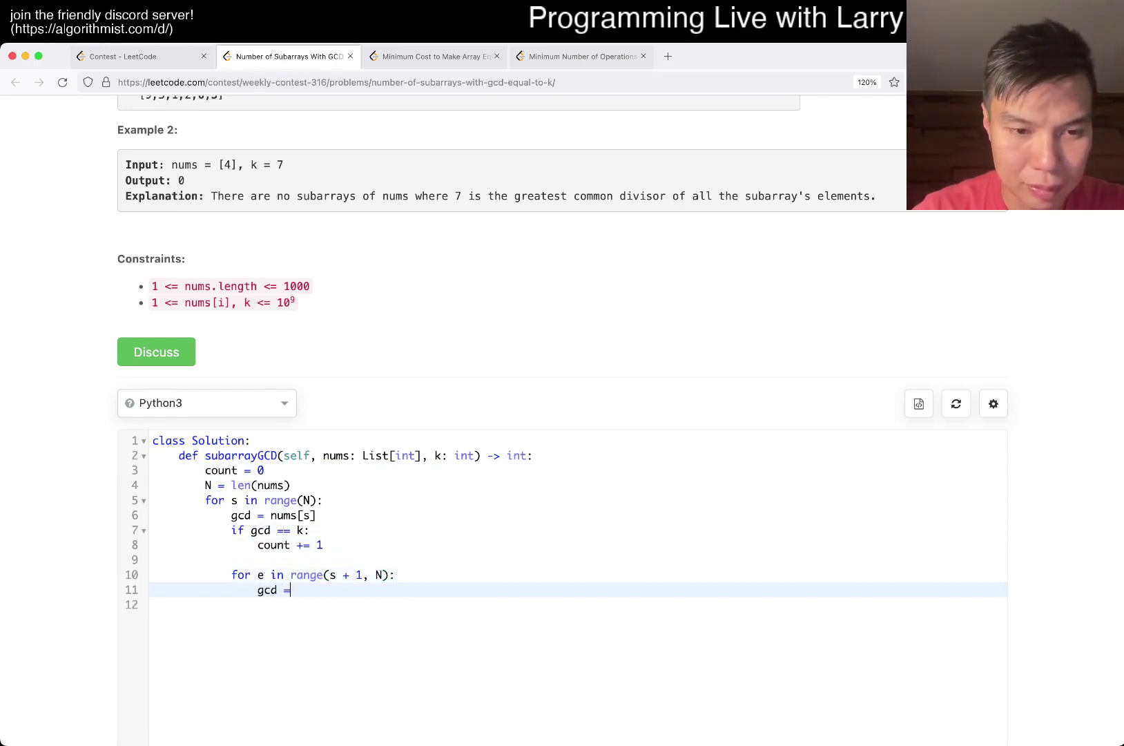
{"action": "key", "text": "BackSpace"}
- Rename the gcd variable to g in its initialisation and the if check
{"action": "key", "text": "Up"}
{"action": "key", "text": "Up"}
{"action": "key", "text": "Up"}
{"action": "key", "text": "Up"}
{"action": "key", "text": "Home"}
{"action": "key", "text": "BackSpace"}
{"action": "key", "text": "BackSpace"}
{"action": "key", "text": "Down"}
{"action": "key", "text": "Delete"}
{"action": "key", "text": "Delete"}
{"action": "key", "text": "Down"}
{"action": "key", "text": "Down"}
{"action": "key", "text": "Down"}
{"action": "key", "text": "Down"}
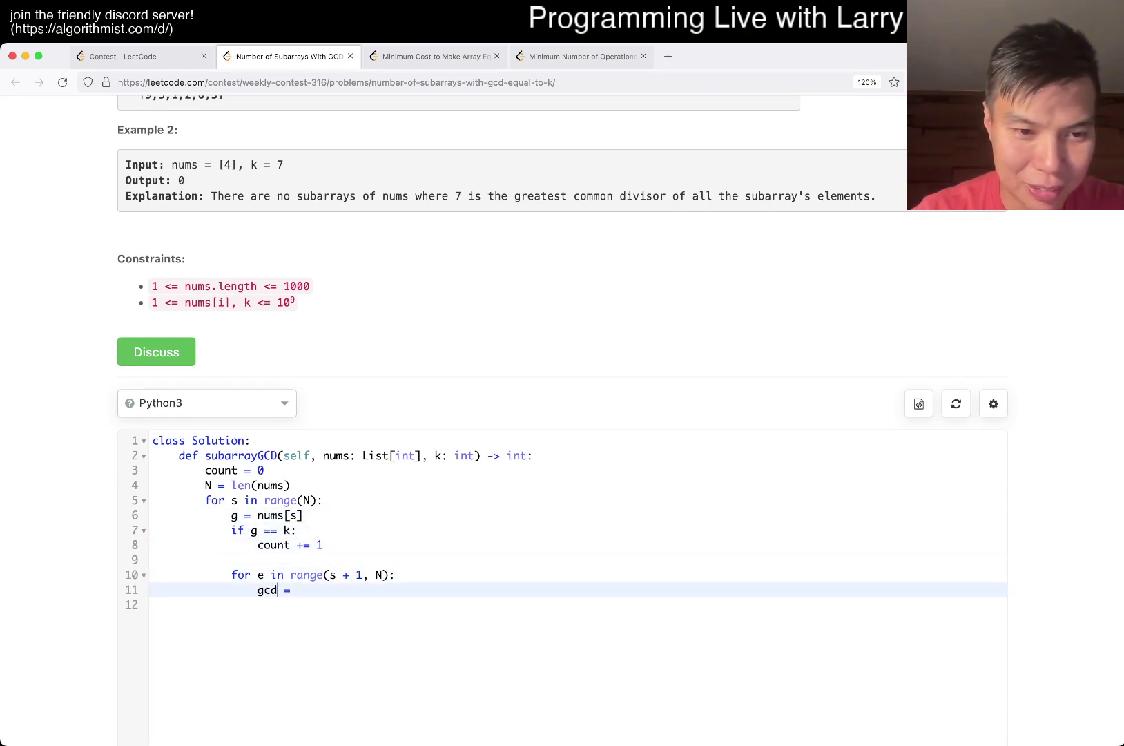
- Update g = gcd(nums[e], g) in the inner loop with a count check, then return count
{"action": "key", "text": "shift+End"}
{"action": "type", "text": "g = gcd"}
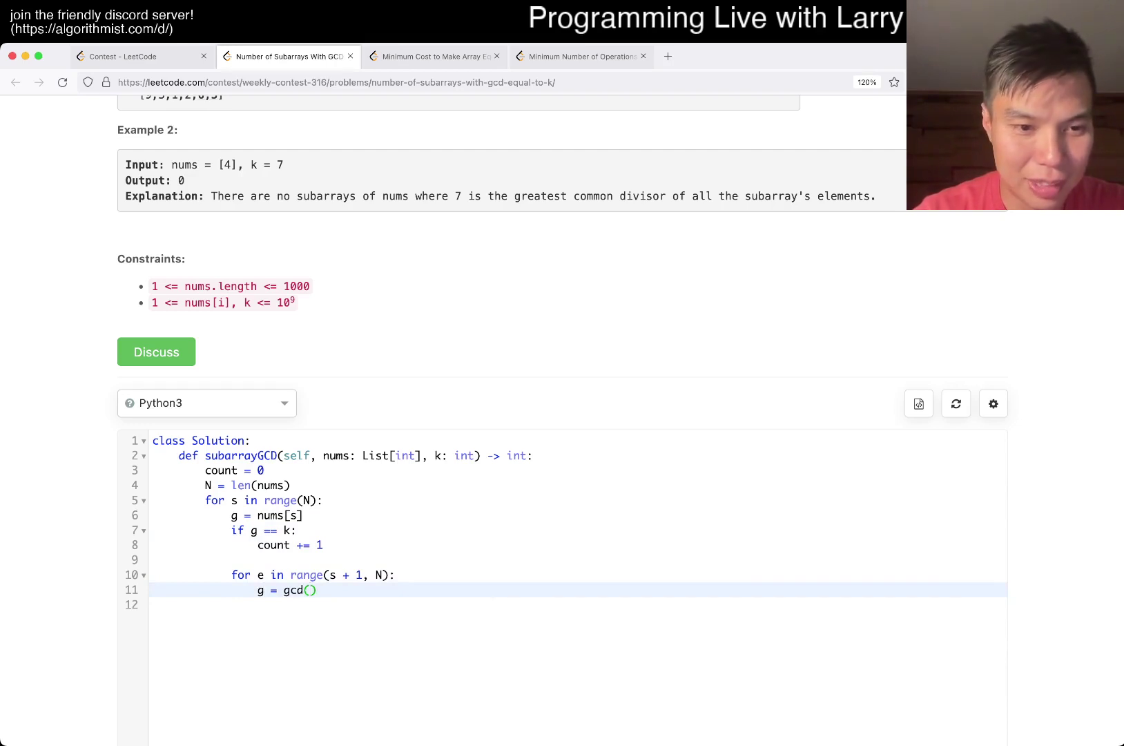
{"action": "type", "text": "nms[e"}
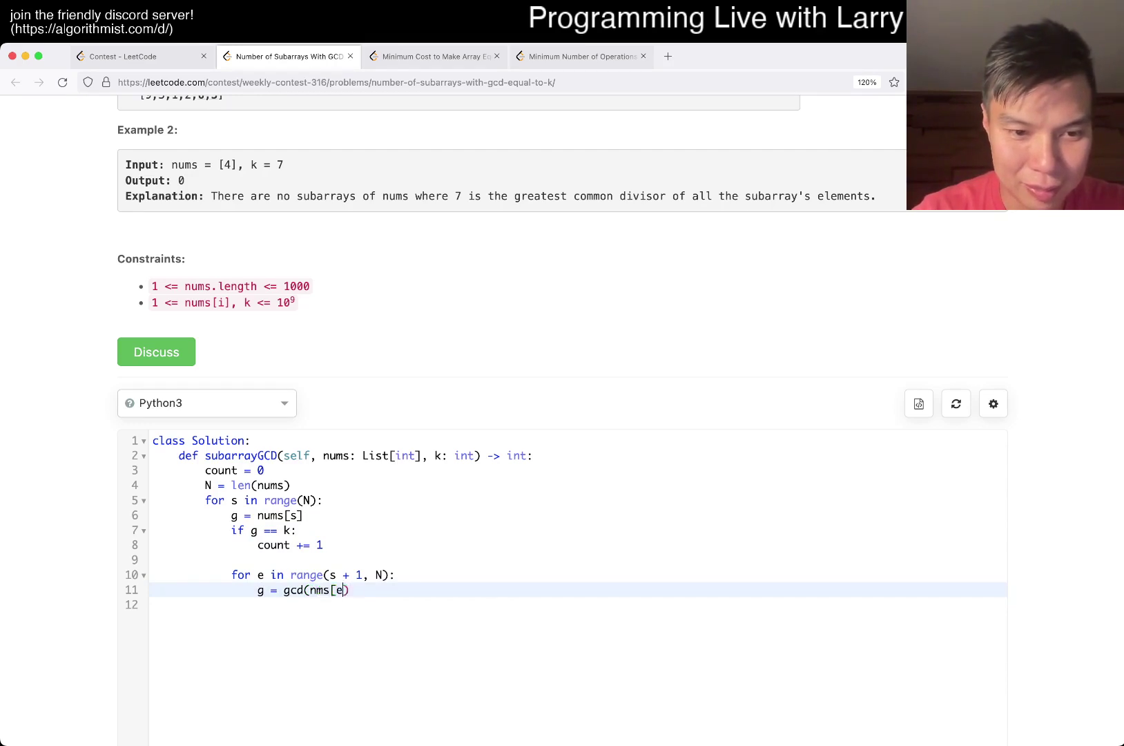
{"action": "key", "text": "BackSpace"}
{"action": "key", "text": "BackSpace"}
{"action": "key", "text": "BackSpace"}
{"action": "type", "text": "[e], g"}
{"action": "key", "text": "Return"}
{"action": "type", "text": "if g == k:"}
{"action": "key", "text": "Return"}
{"action": "type", "text": "count += 1"}
{"action": "key", "text": "Return"}
{"action": "key", "text": "BackSpace"}
{"action": "key", "text": "BackSpace"}
{"action": "type", "text": "return count"}
{"action": "scroll", "coordinate": [562, 396], "scroll_direction": "up", "scroll_amount": 3}
{"action": "scroll", "coordinate": [563, 396], "scroll_direction": "down", "scroll_amount": 5}
- Run the example testcases, submit the GCD solution, and close its problem tab
{"action": "key", "text": "ctrl+apostrophe"}
{"action": "scroll", "coordinate": [562, 396], "scroll_direction": "up", "scroll_amount": 5}
{"action": "key", "text": "ctrl+Return"}
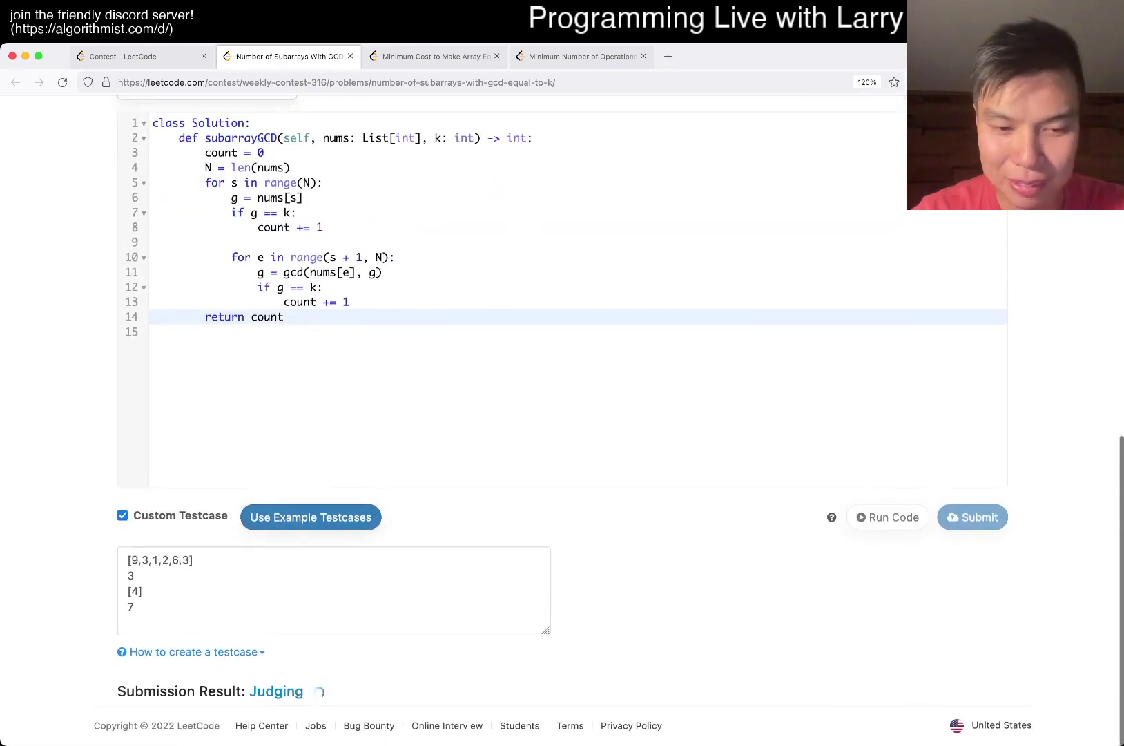
{"action": "key", "text": "ctrl+w"}
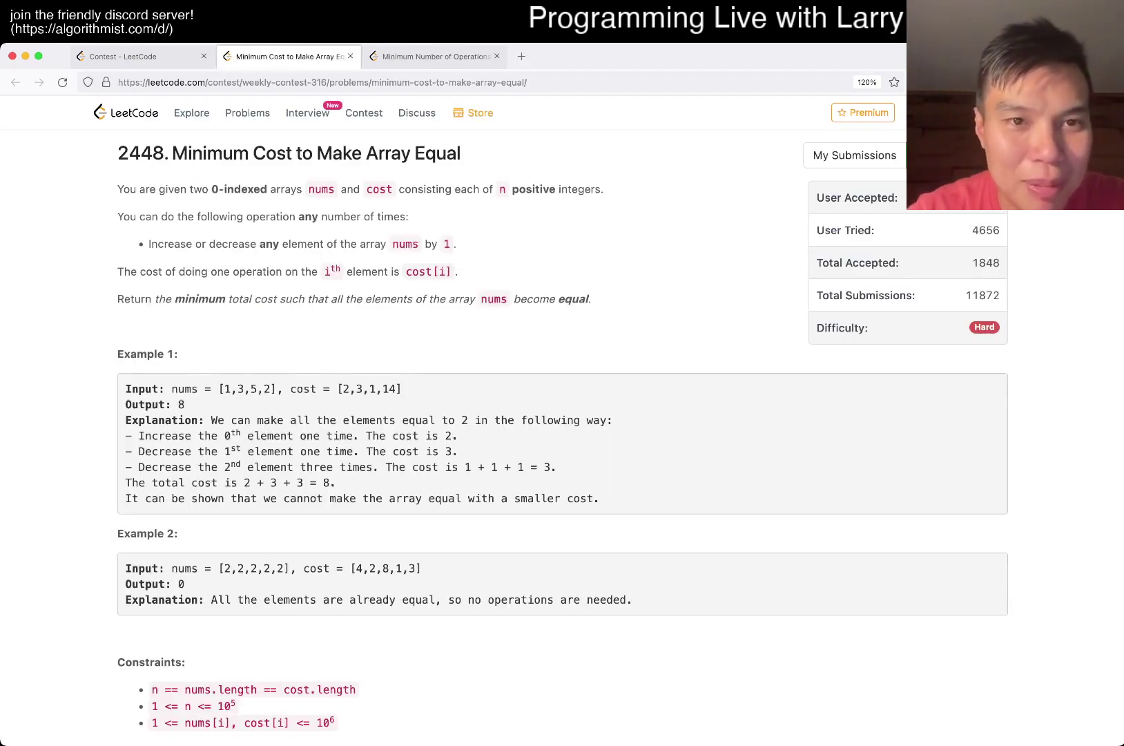